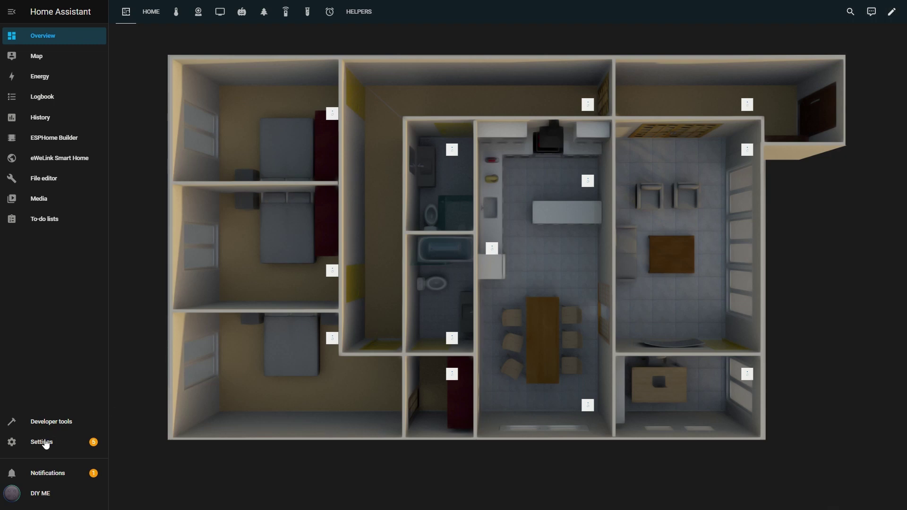
Start a new Counter helper from Settings > Devices & services > Helpers
left_click(43, 442)
left_click(435, 198)
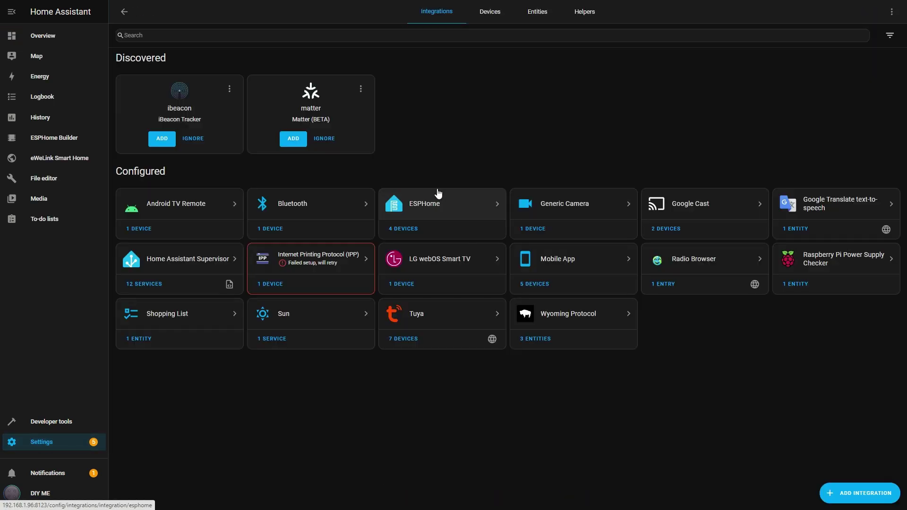
left_click(588, 15)
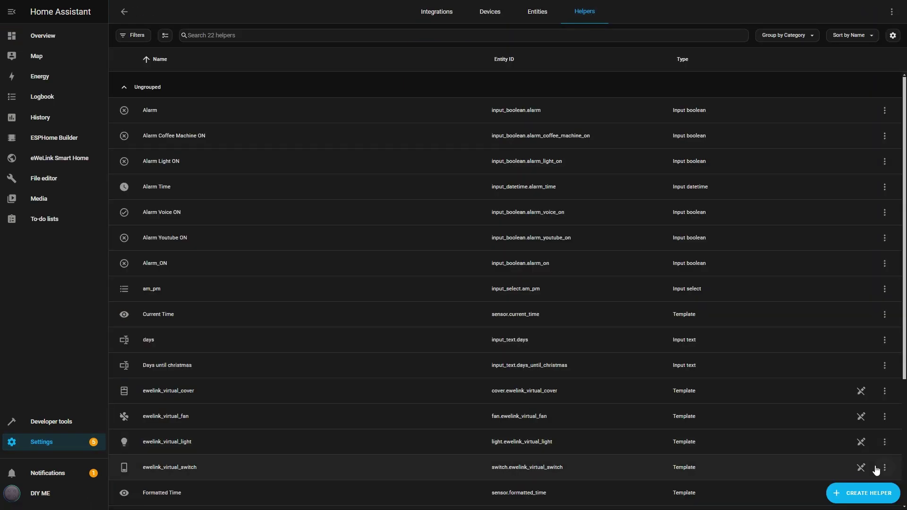
left_click(862, 494)
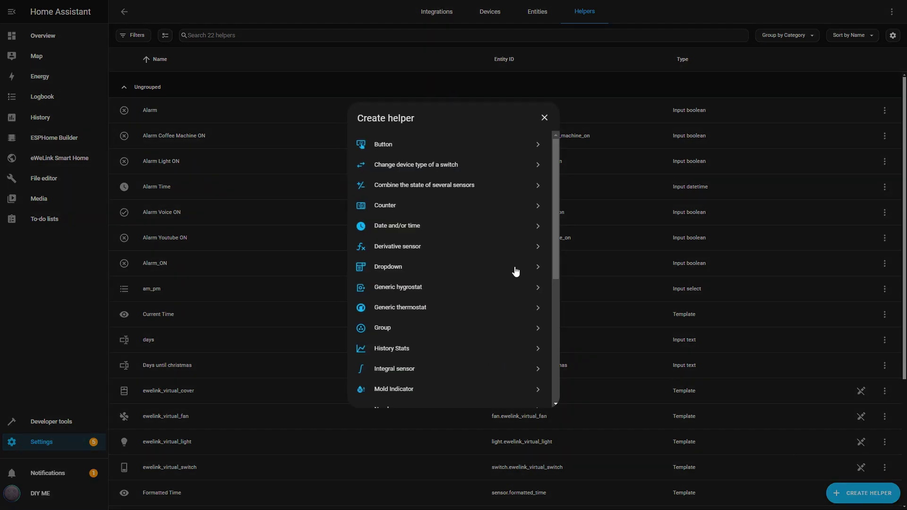
left_click(384, 209)
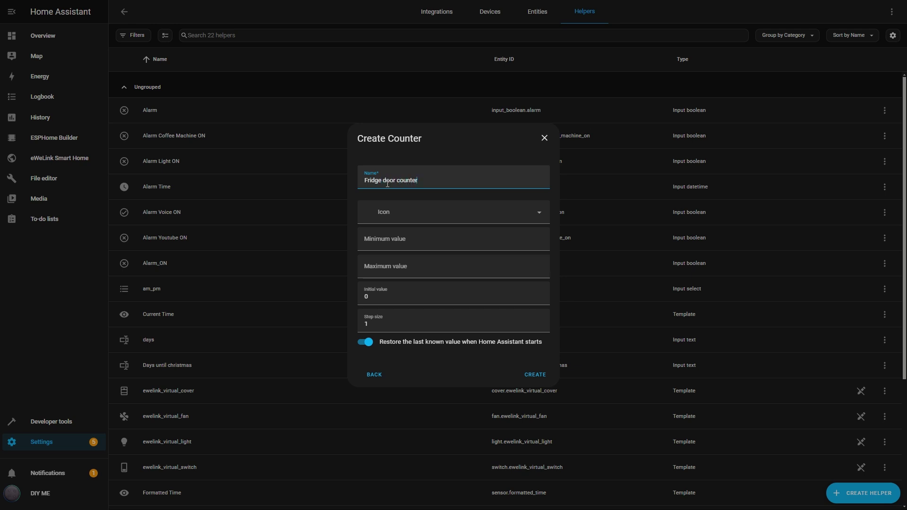
Give the Fridge door counter minimum 0 and maximum 50, and create it
left_click(417, 244)
type("0")
left_click(413, 274)
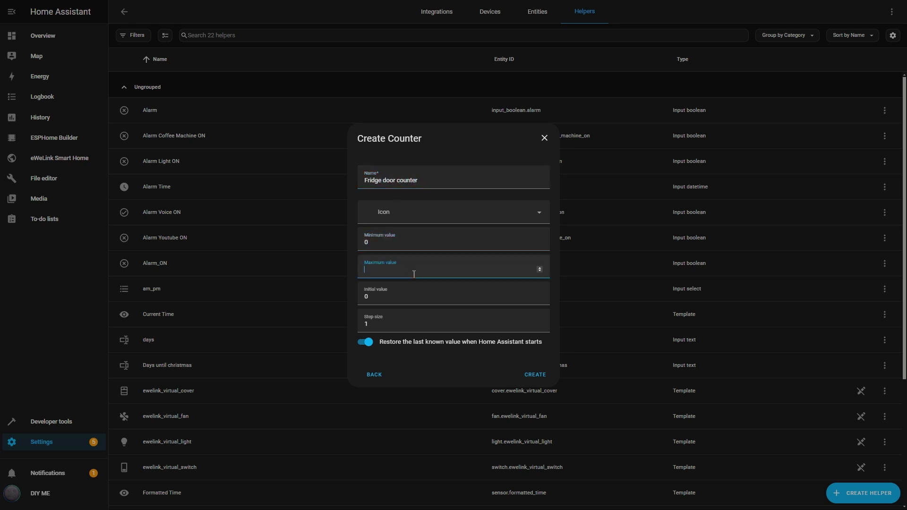
type("50")
left_click(536, 375)
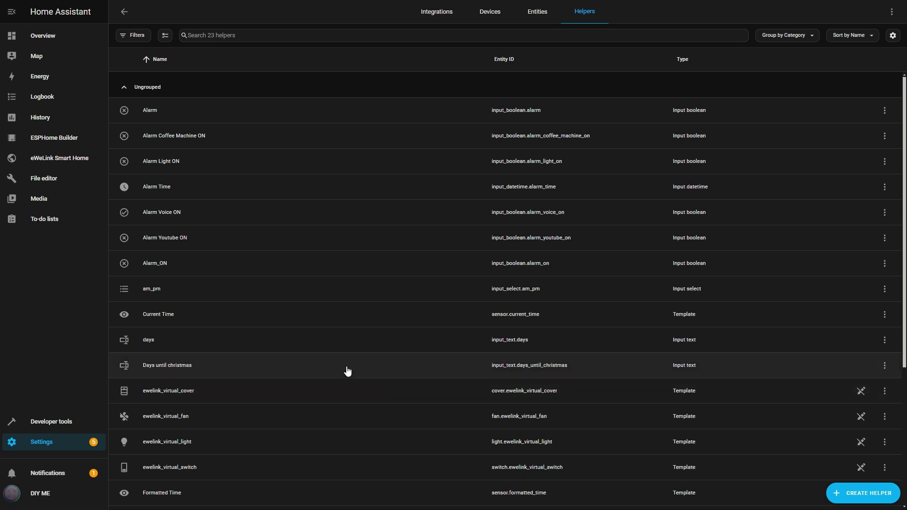
Add a new Gauge card to the HELPERS dashboard view in edit mode
left_click(55, 35)
left_click(358, 14)
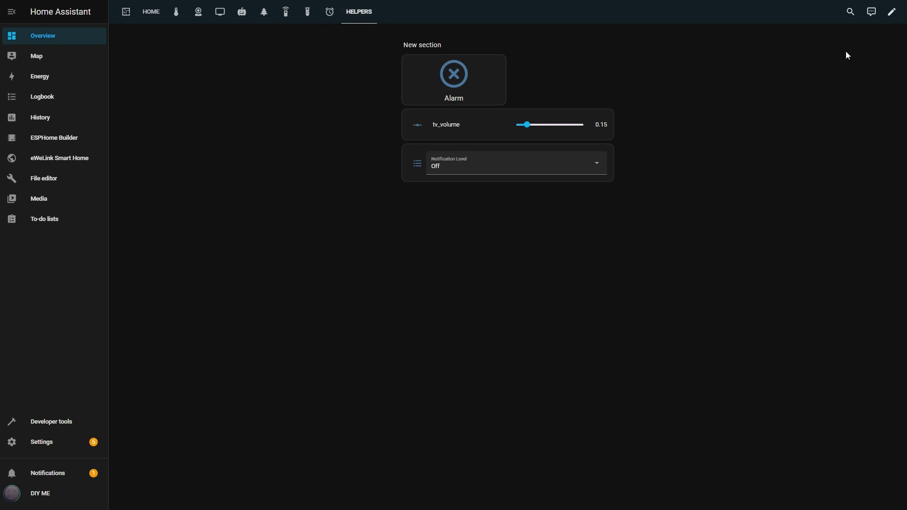
left_click(891, 12)
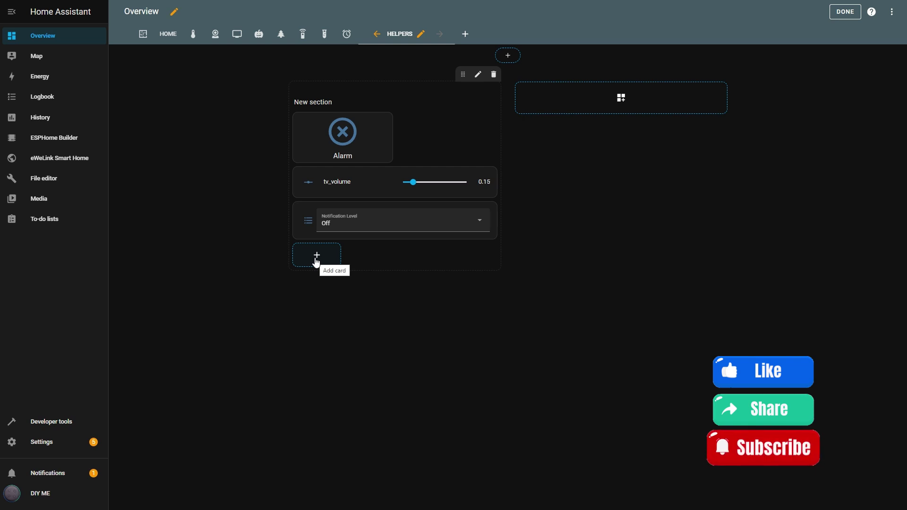
left_click(316, 257)
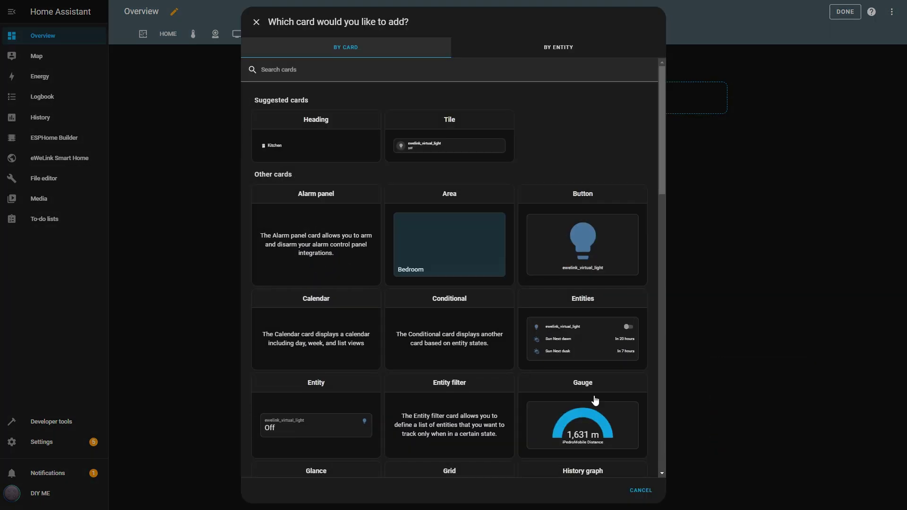
left_click(595, 425)
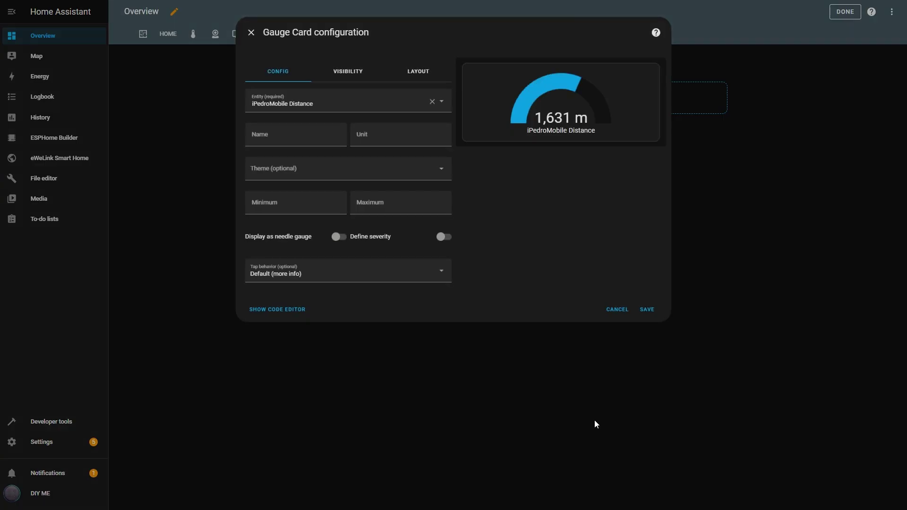
Point the gauge at Fridge door counter with a 0–20 range
left_click(429, 102)
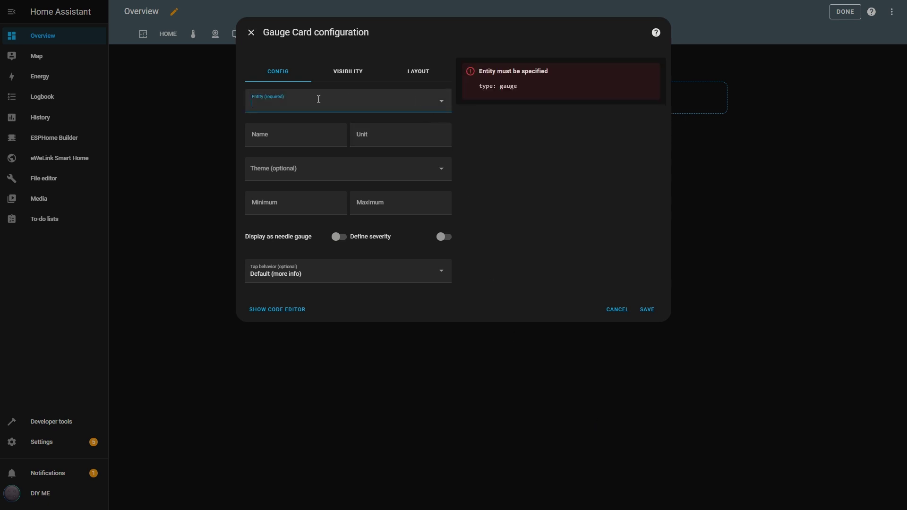
type("fri")
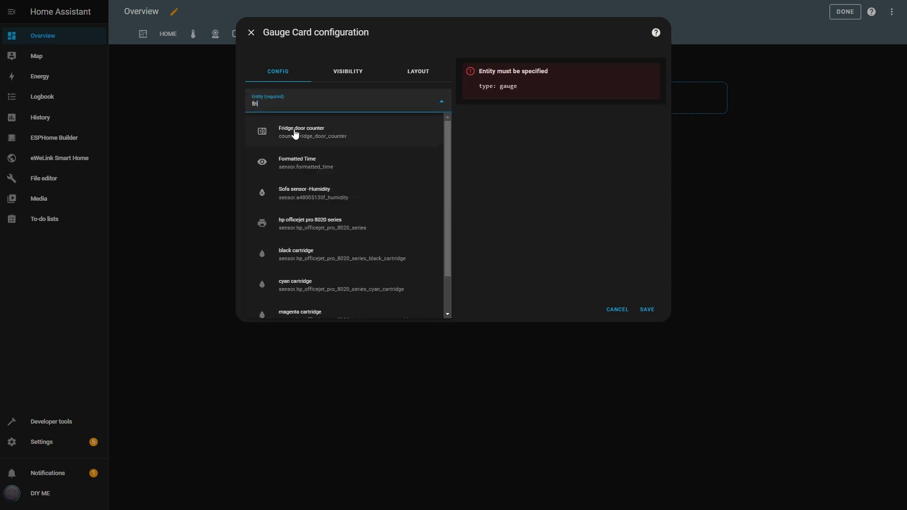
left_click(293, 129)
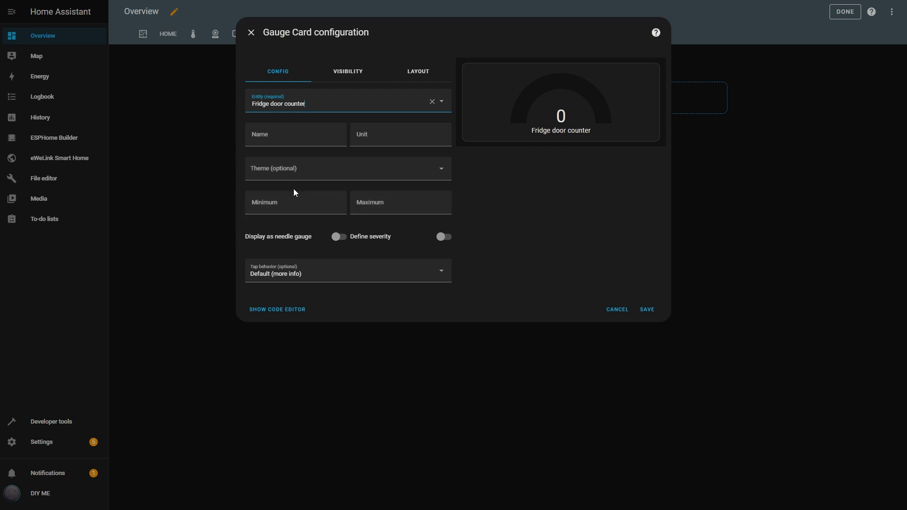
left_click(296, 206)
type("0")
left_click(395, 207)
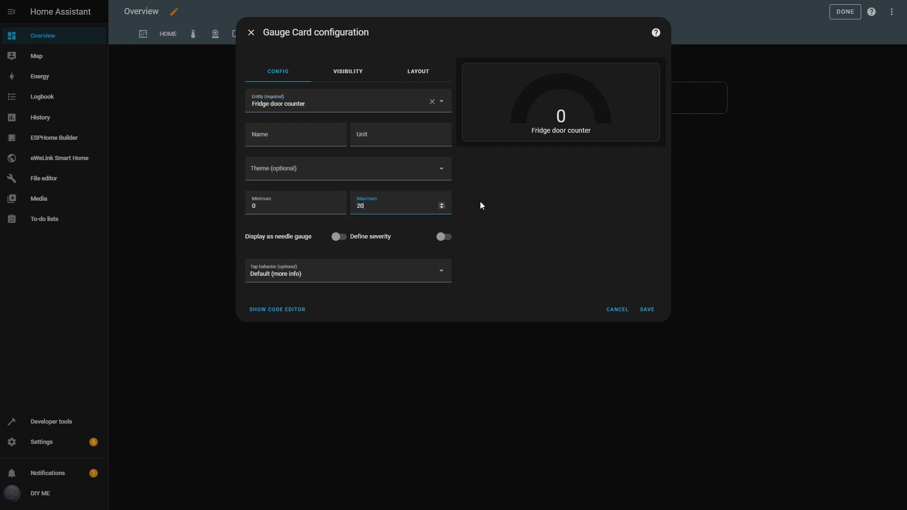
left_click(482, 206)
Turn on severity with green 5, yellow 10, red 15, then save the card and finish editing
left_click(444, 236)
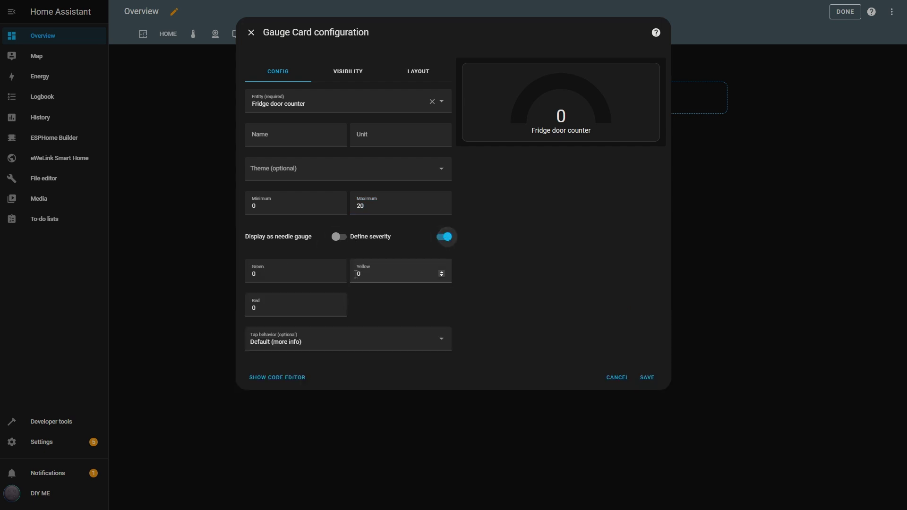
left_click(255, 275)
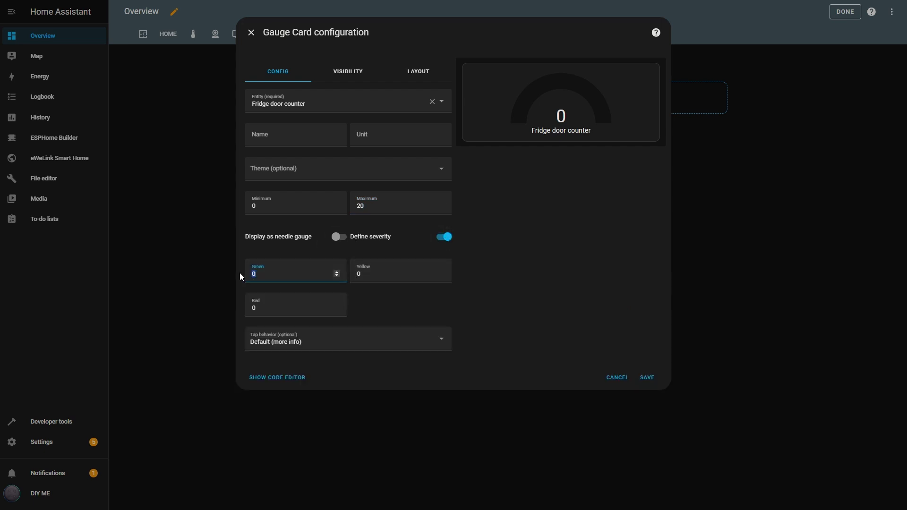
type("5")
left_click(387, 273)
left_click(269, 307)
type("15")
left_click(517, 305)
left_click(649, 379)
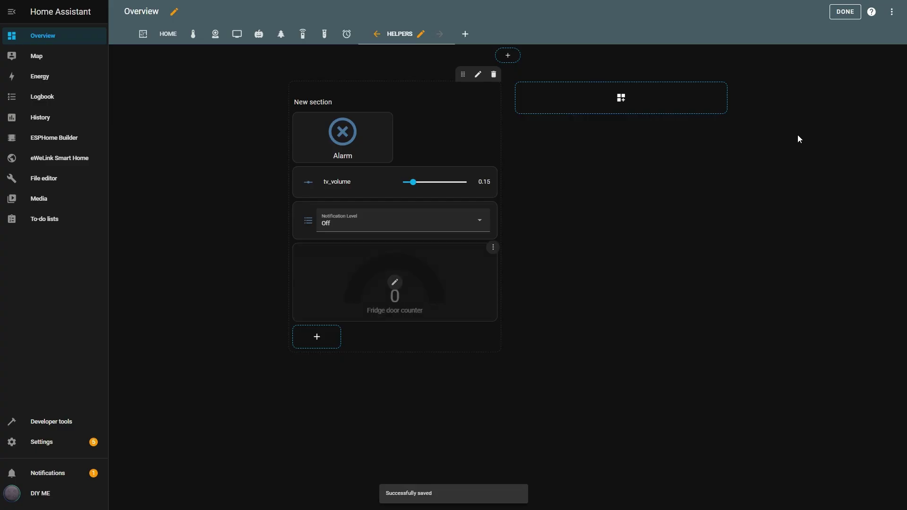
left_click(845, 11)
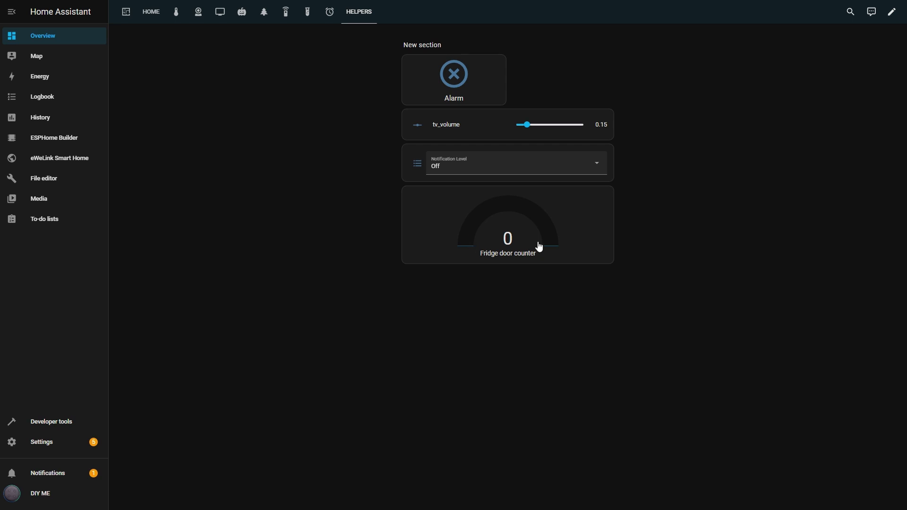
Start a new empty automation from Automations & scenes
left_click(49, 443)
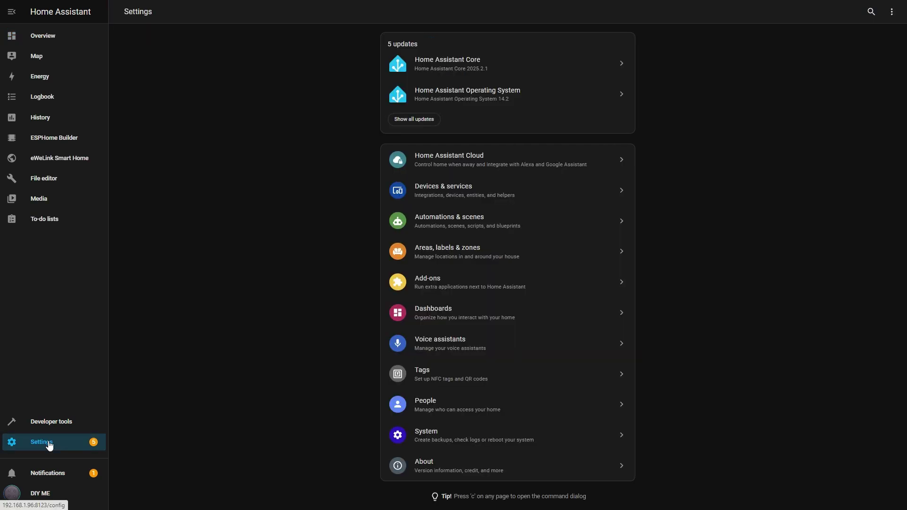
left_click(437, 222)
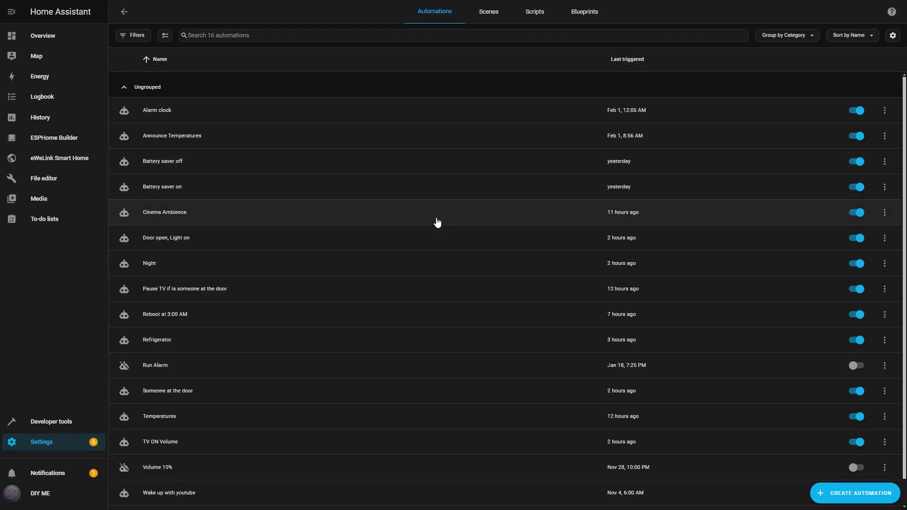
left_click(855, 493)
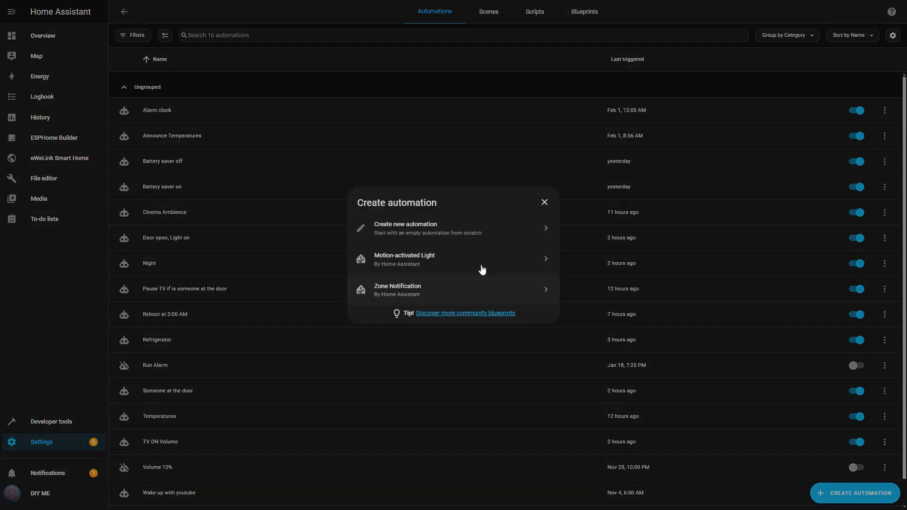
left_click(409, 230)
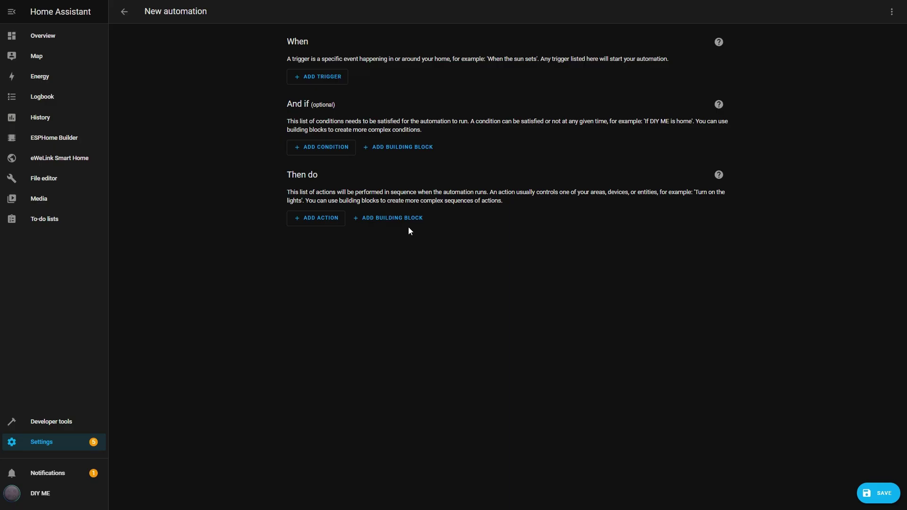
Add a state trigger that fires when Fridge door-Button1 changes to On
left_click(324, 77)
left_click(389, 265)
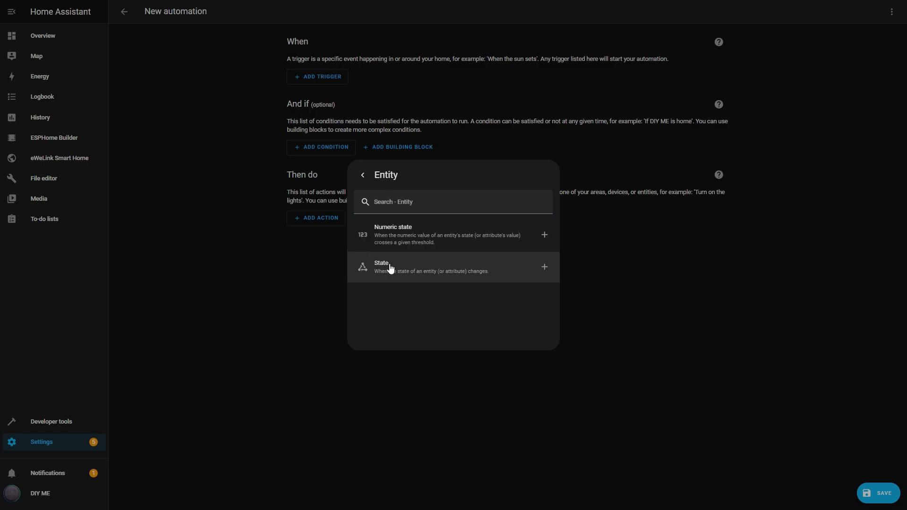
left_click(390, 266)
left_click(317, 112)
type("fridge")
left_click(344, 171)
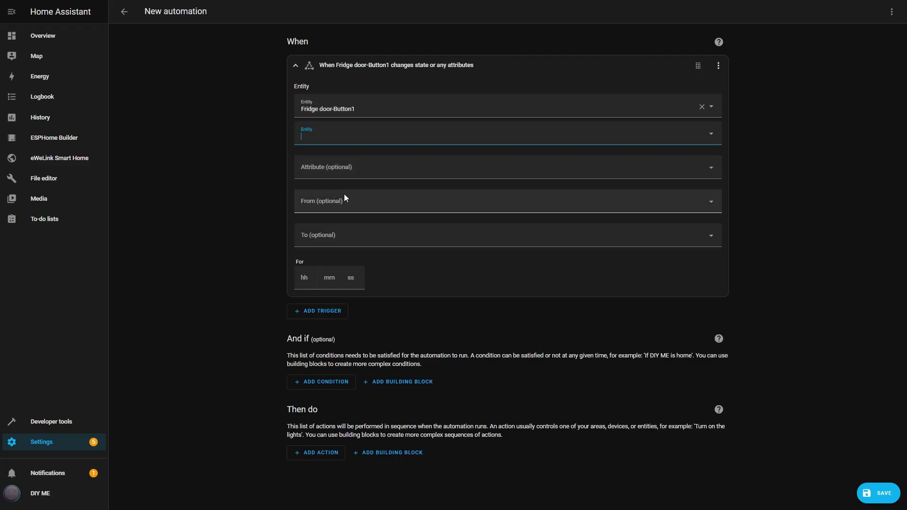
left_click(333, 234)
left_click(309, 280)
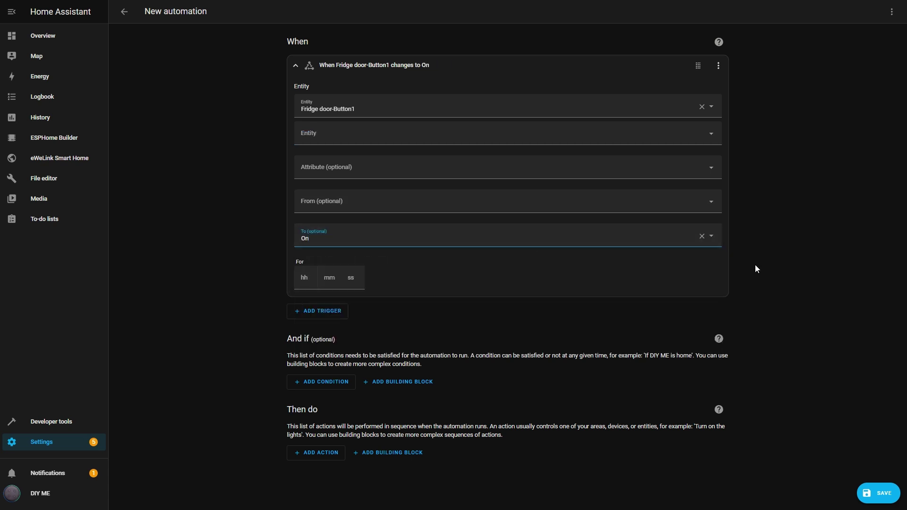
Add a Counter: Increment action on Fridge door counter and save as 'Fridge door opened'
left_click(314, 457)
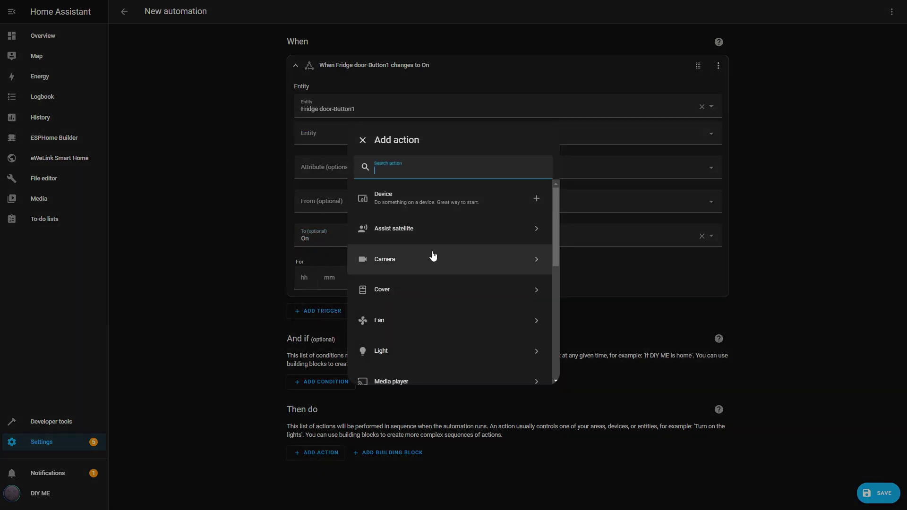
type("incr")
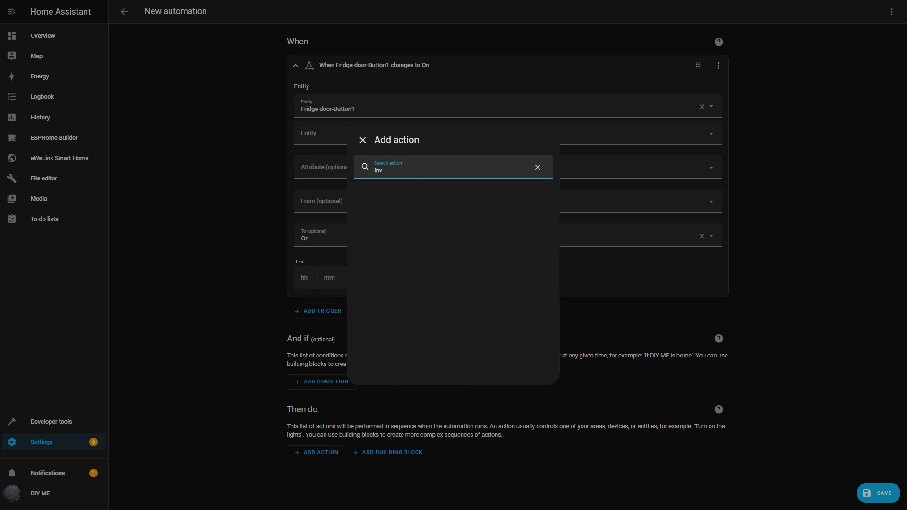
left_click(414, 199)
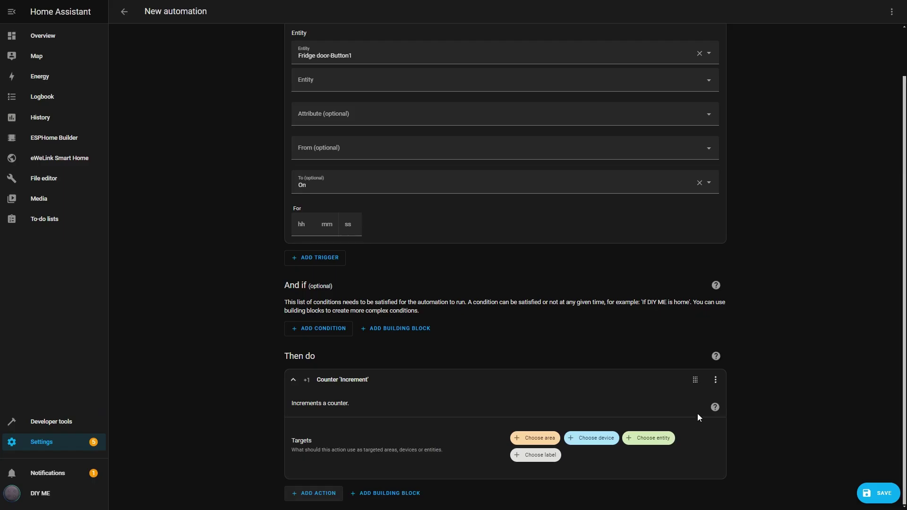
left_click(667, 439)
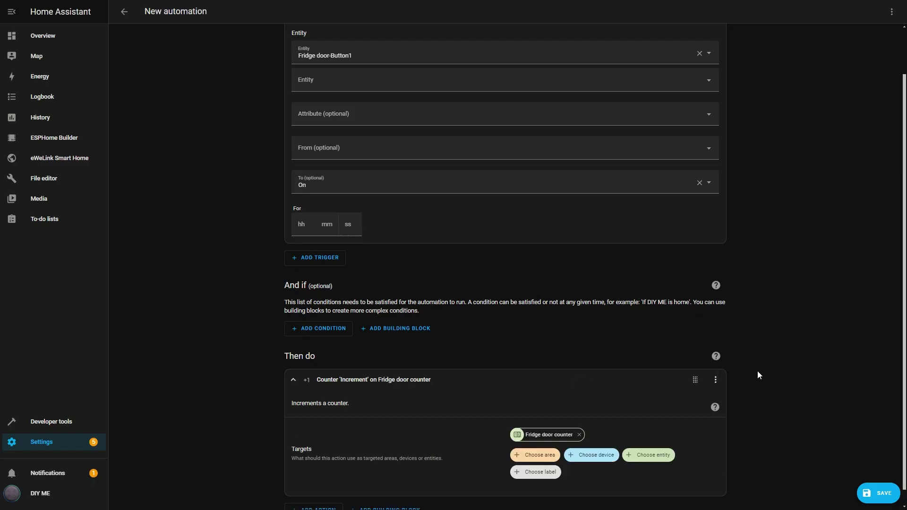
left_click(642, 378)
left_click(877, 493)
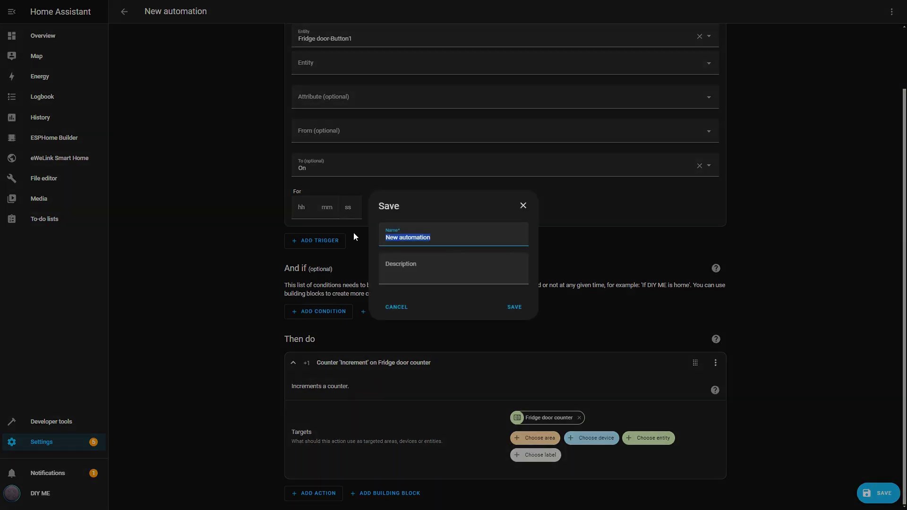
type("Fridge door opened")
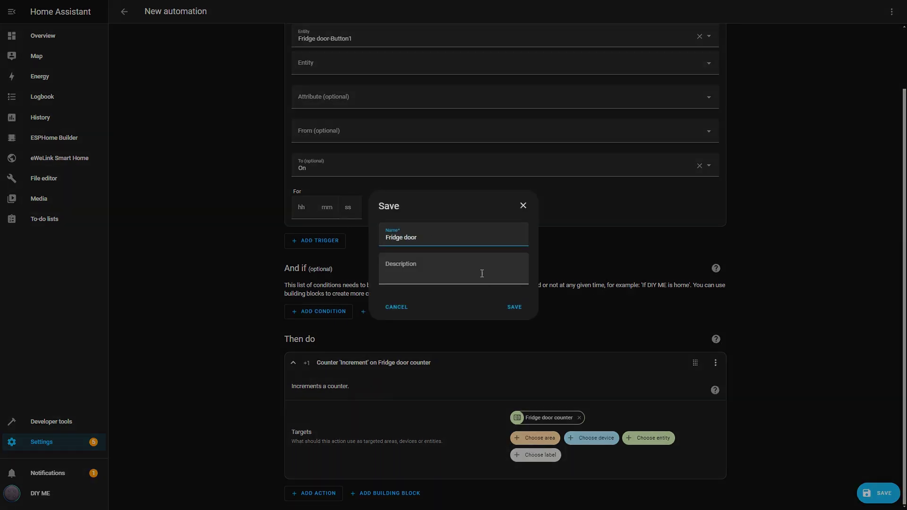
left_click(514, 307)
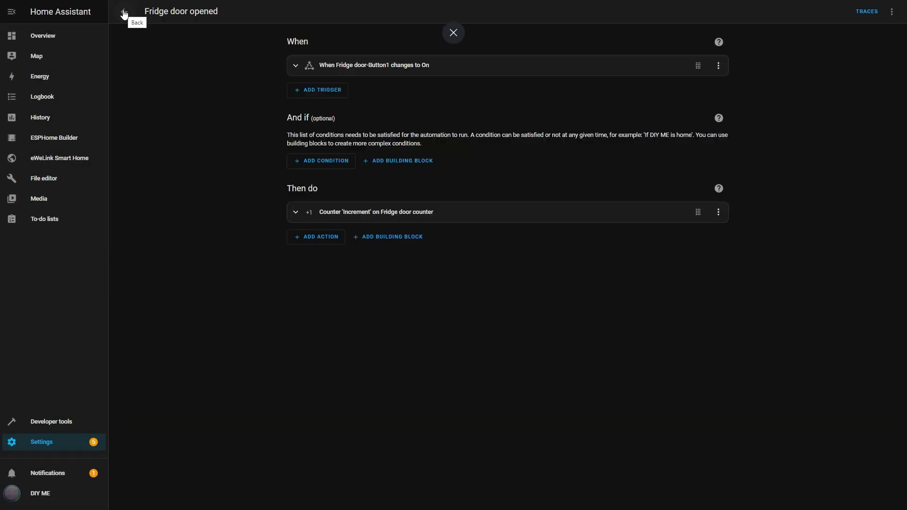
View the Fridge door counter gauge on the HELPERS dashboard, now reading 17
left_click(55, 35)
left_click(350, 14)
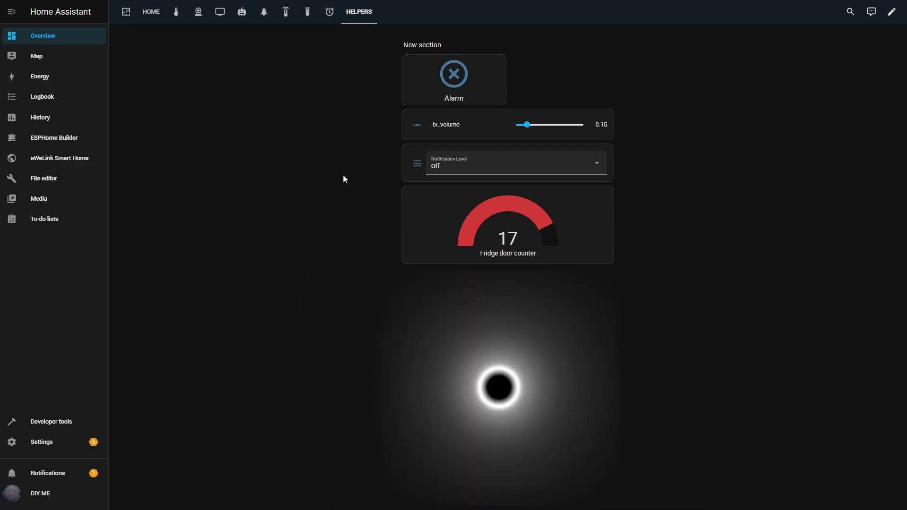
Start a new automation with a Time trigger at 12:00 AM
left_click(48, 446)
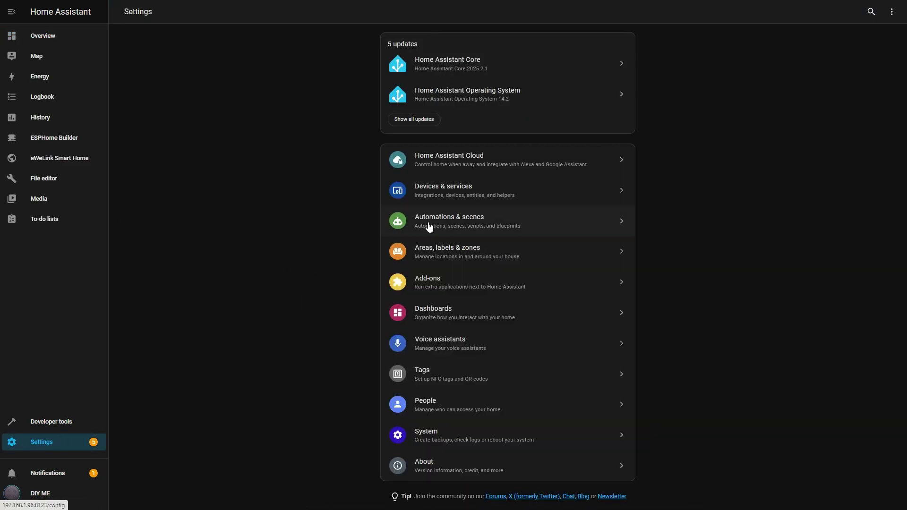
left_click(435, 218)
left_click(827, 492)
left_click(414, 227)
left_click(321, 77)
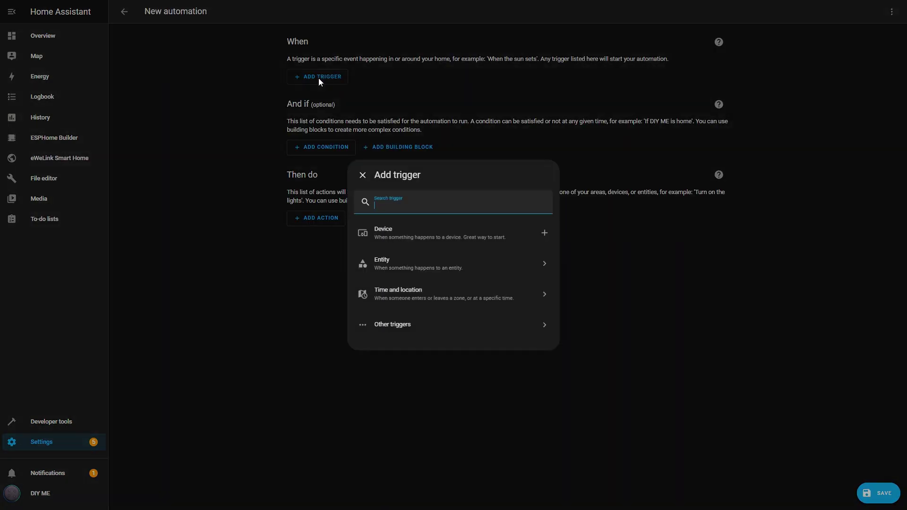
left_click(384, 294)
left_click(391, 297)
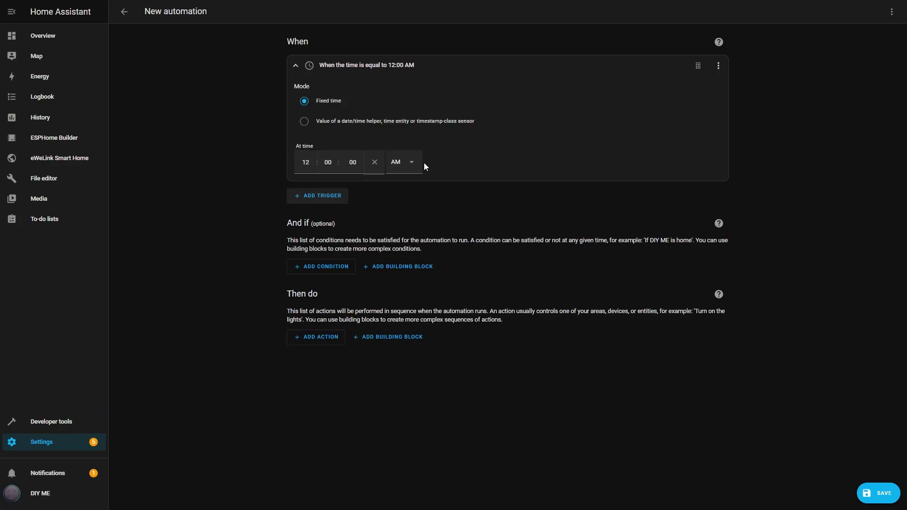
Add a Counter: Reset action targeting Fridge door counter
left_click(323, 337)
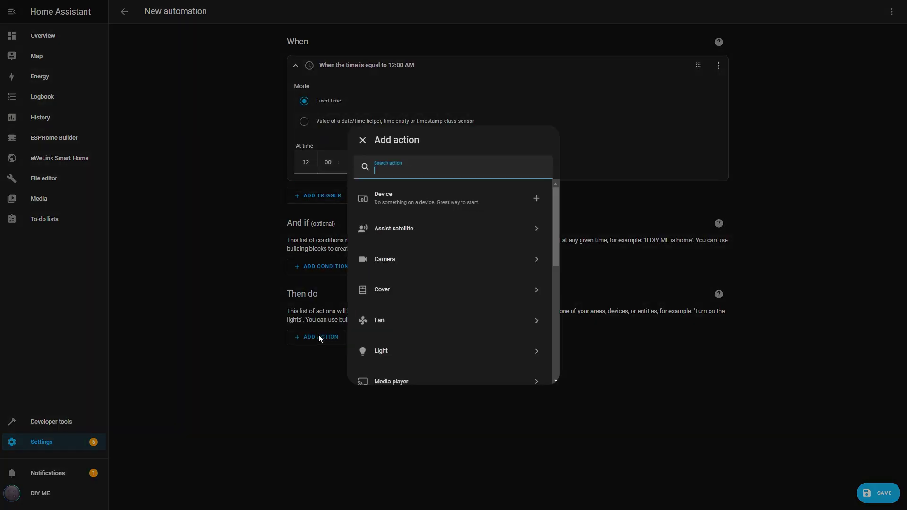
type("reset")
left_click(393, 200)
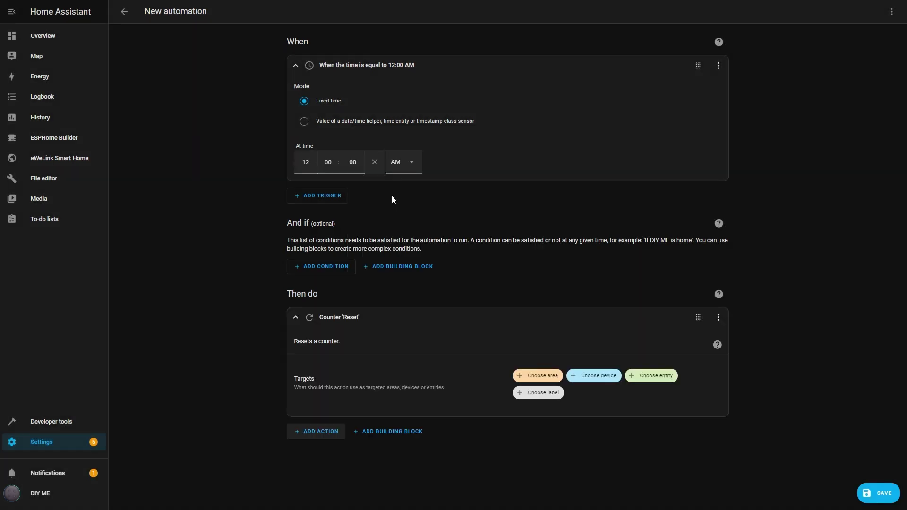
left_click(658, 380)
left_click(586, 414)
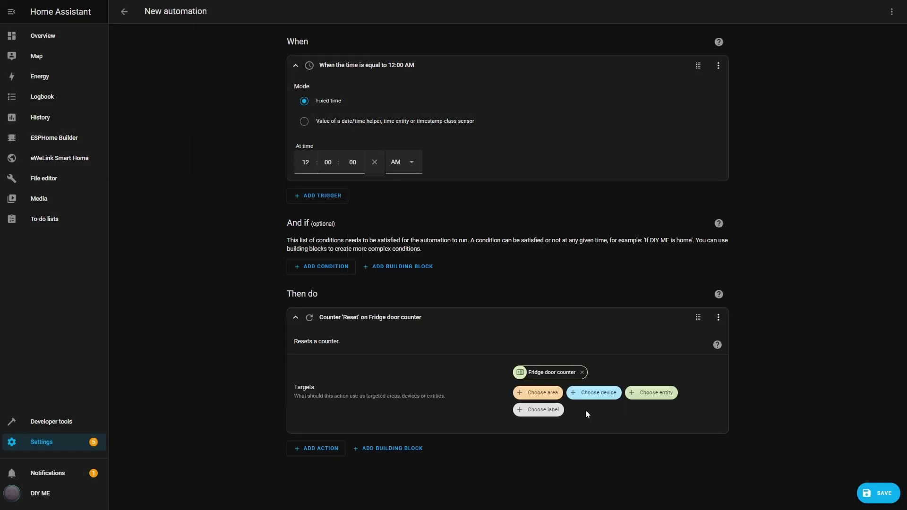
Save it as 'Reset Fridge door counter' and run the reset action once
left_click(885, 492)
type("REs")
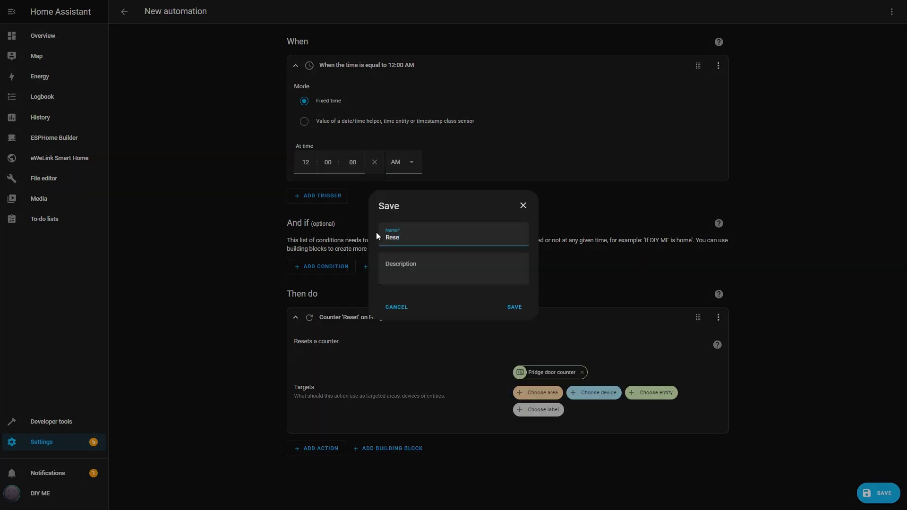
type("Fridge door counter")
left_click(514, 307)
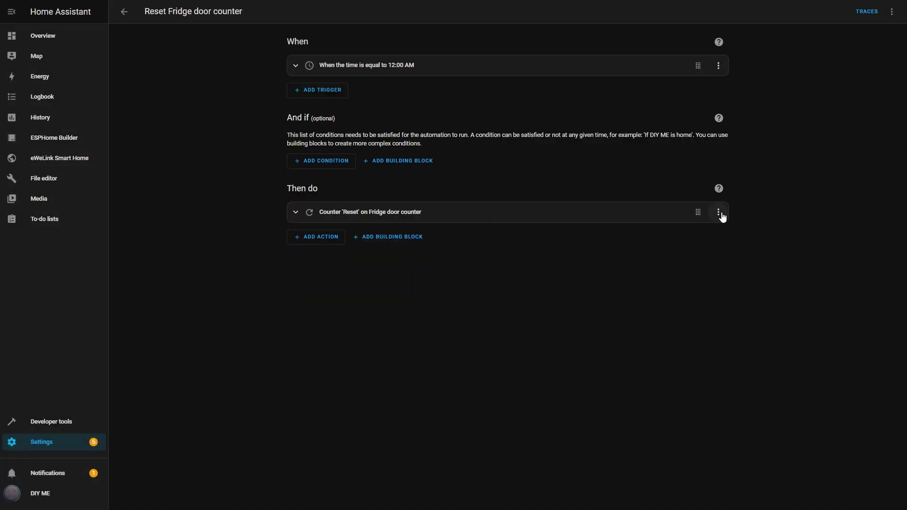
left_click(718, 212)
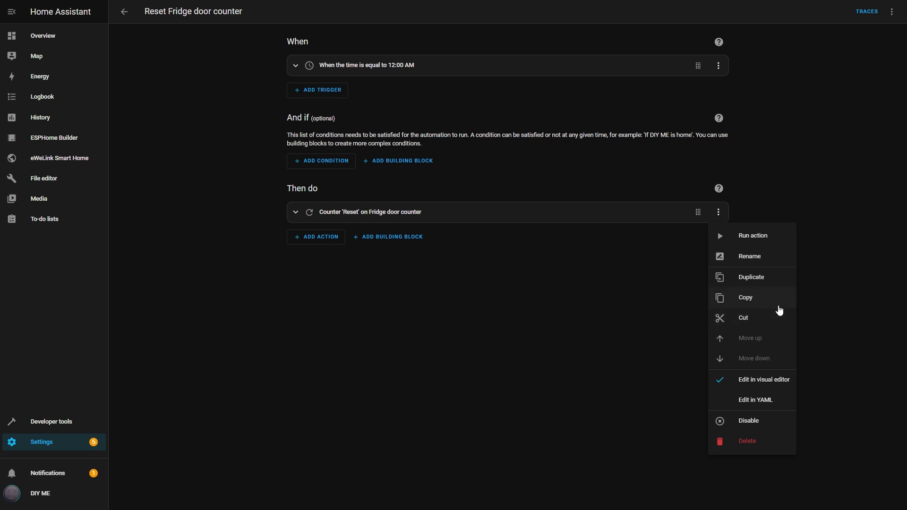
left_click(751, 235)
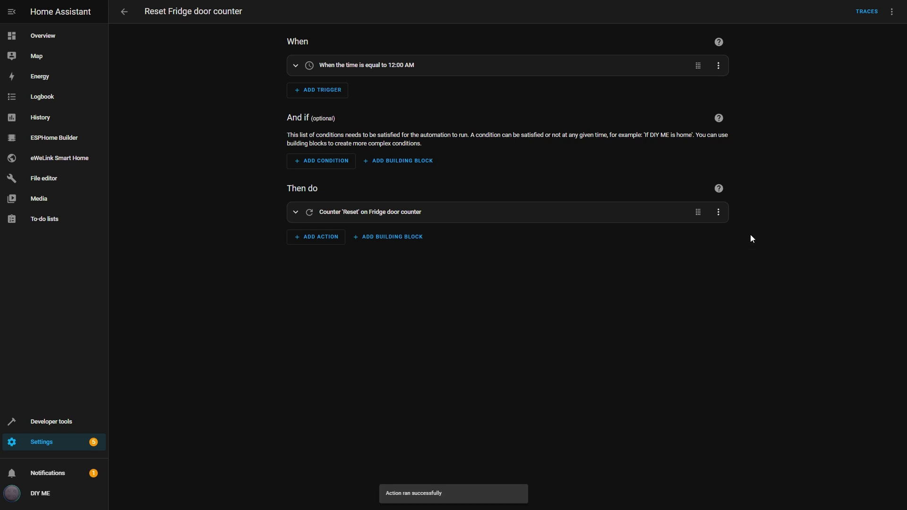
Check the Fridge door counter gauge on HELPERS, now at 7, then open the automations list
left_click(45, 38)
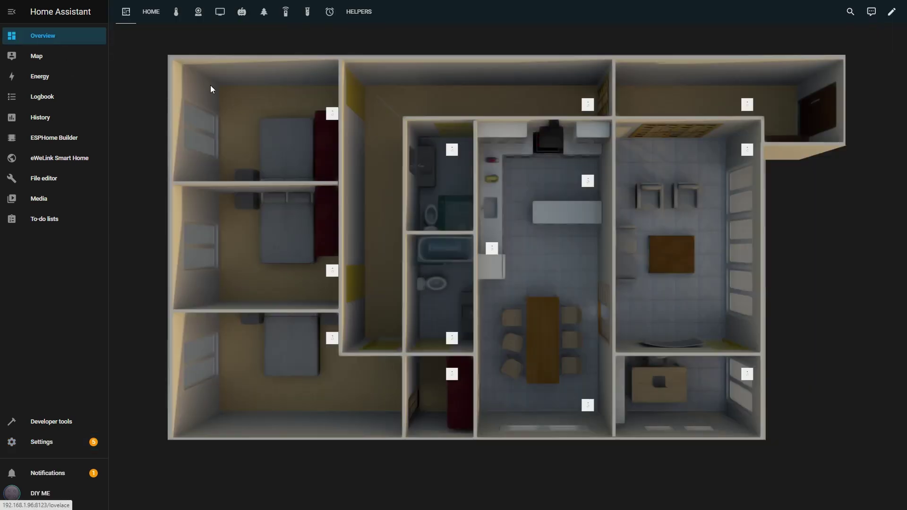
left_click(362, 14)
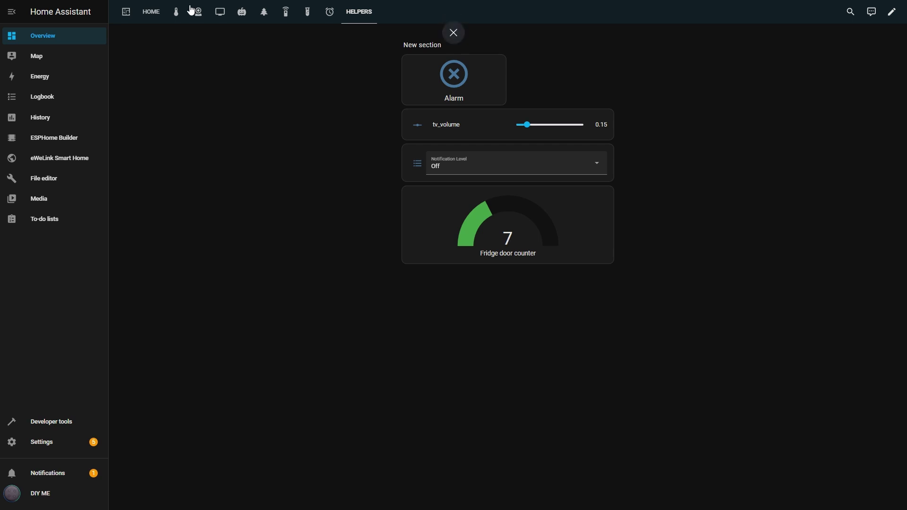
left_click(47, 444)
left_click(432, 229)
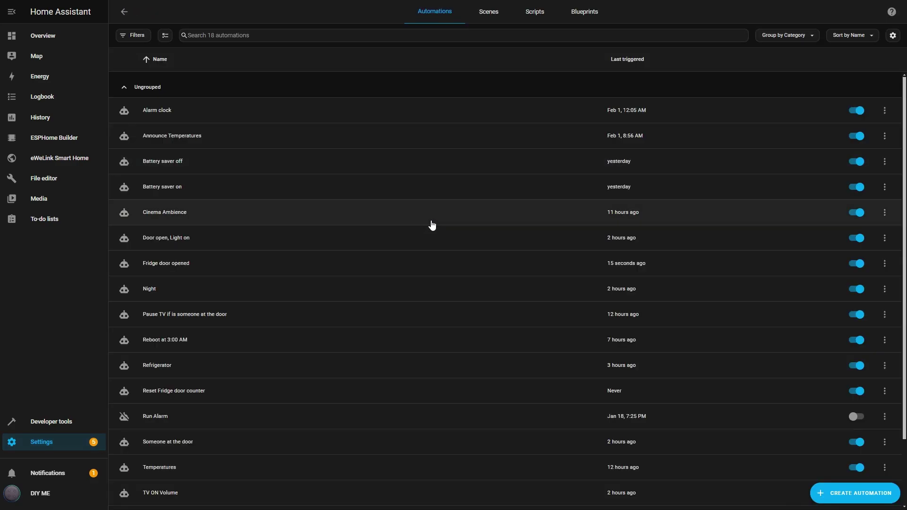
Start a new automation with a numeric state trigger: Fridge door counter above 10
left_click(860, 493)
left_click(385, 226)
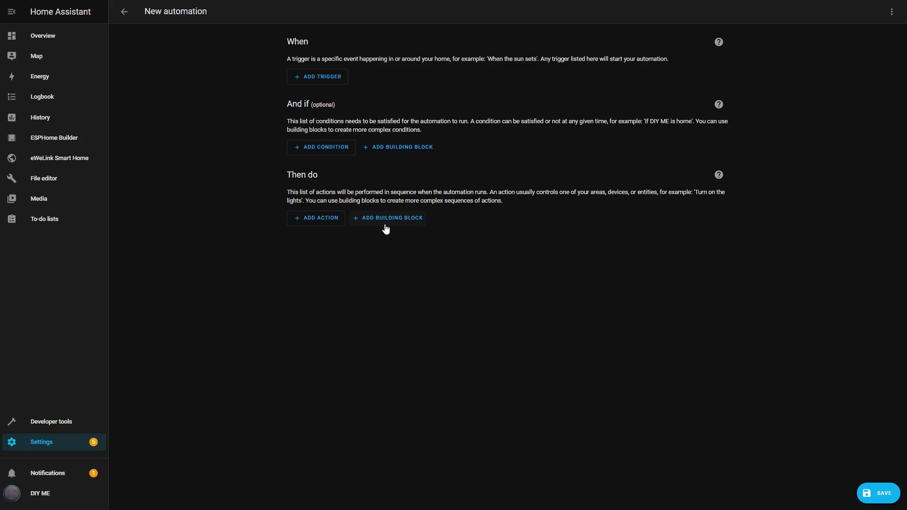
left_click(327, 78)
left_click(390, 263)
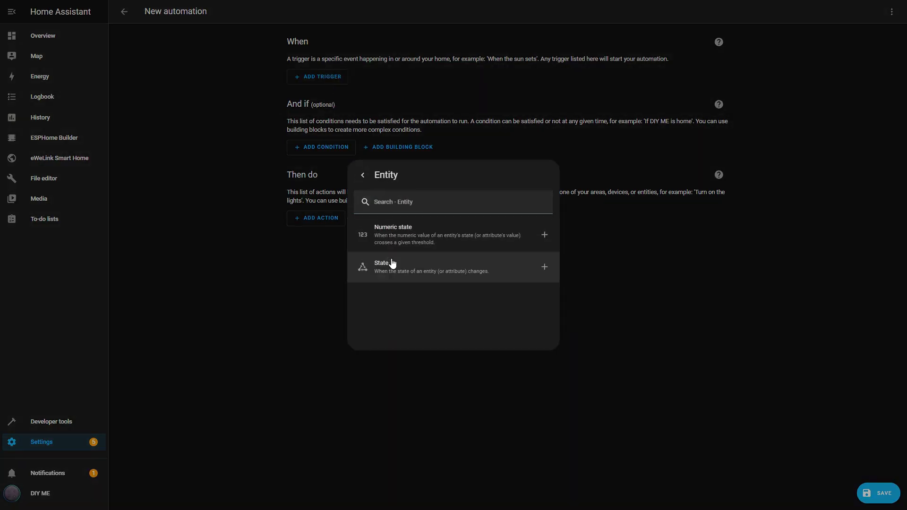
left_click(392, 231)
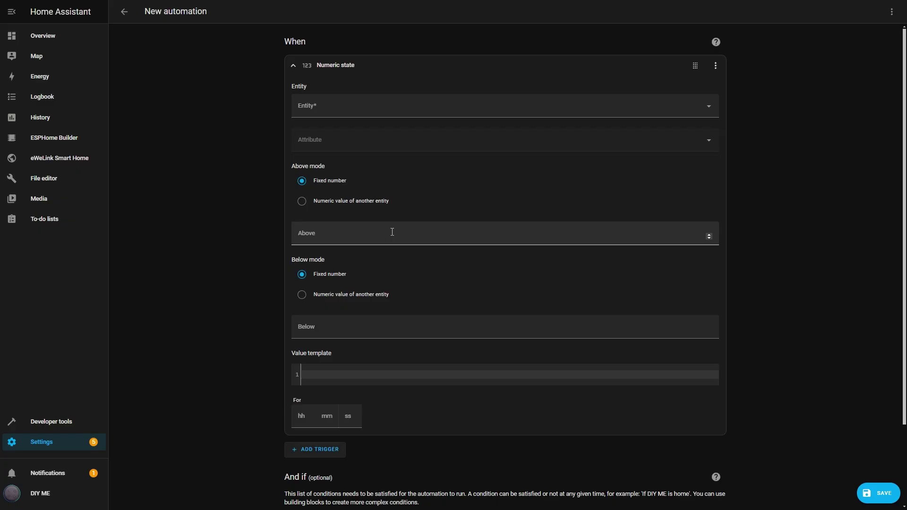
left_click(354, 107)
type("fr")
left_click(353, 163)
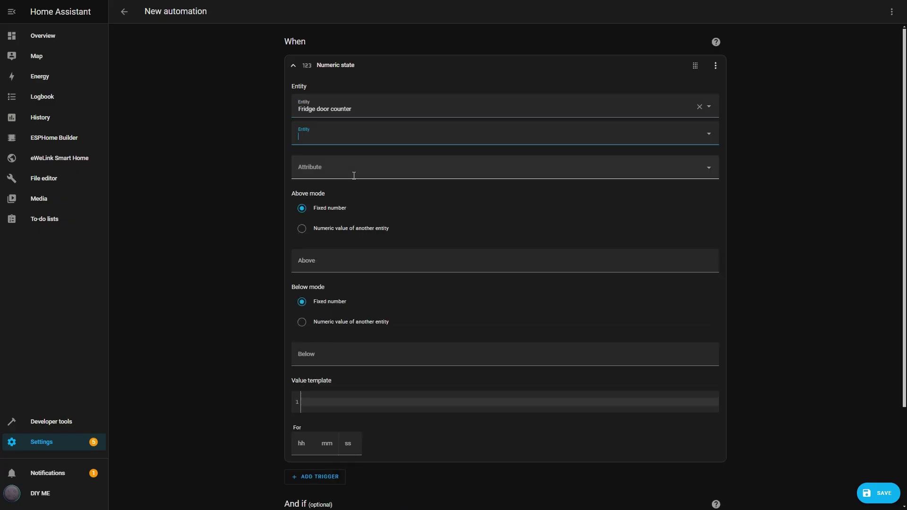
left_click(325, 263)
type("10")
scroll(769, 312, "down", 3)
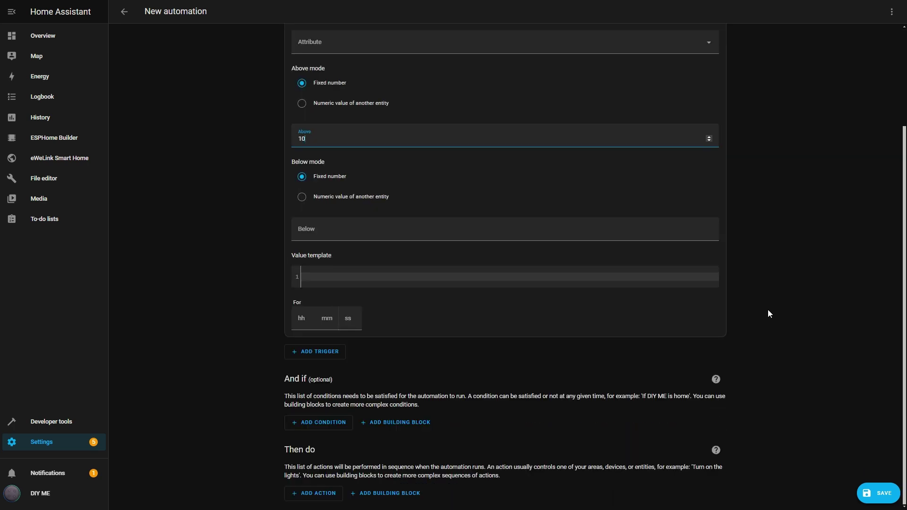
Add an Assist satellite announce saying 'The fridge door has been opened too many times!' and save
left_click(311, 493)
type("ann")
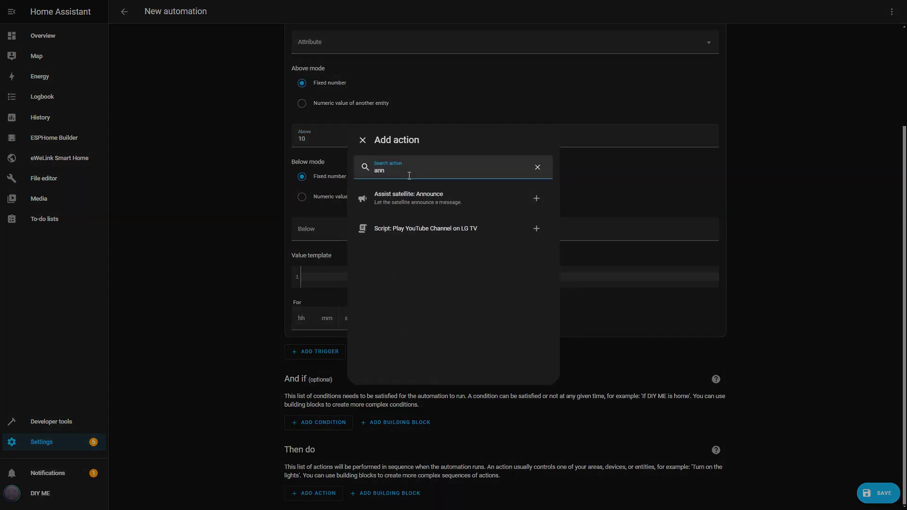
left_click(411, 194)
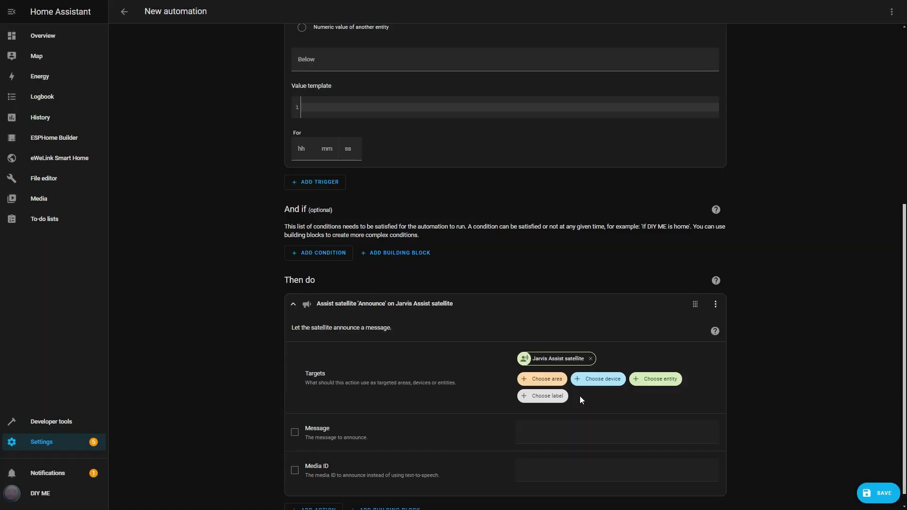
left_click(543, 437)
type("The fridge door")
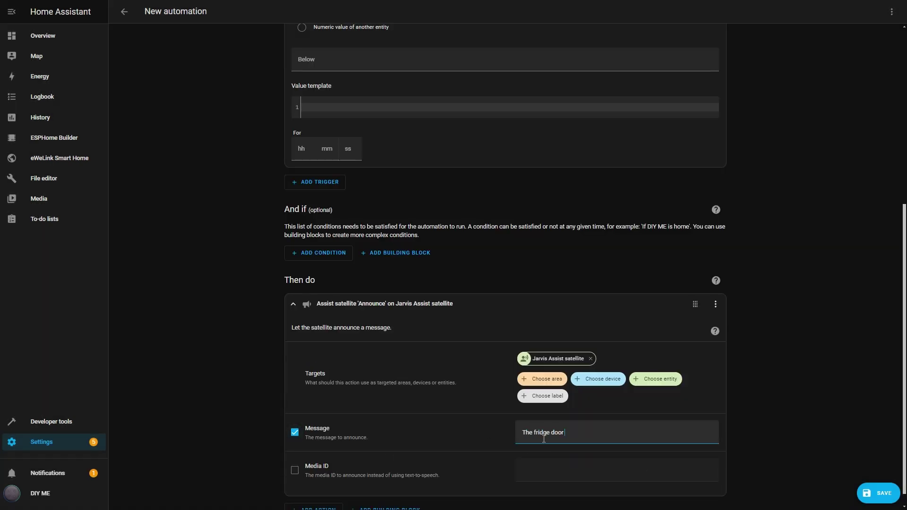
type(" has been opened too many times!")
scroll(544, 439, "down", 1)
key("ctrl+s")
Name the automation 'Fridge door alert', save it, and return to the Overview dashboard
type("Fridge door alert")
left_click(518, 307)
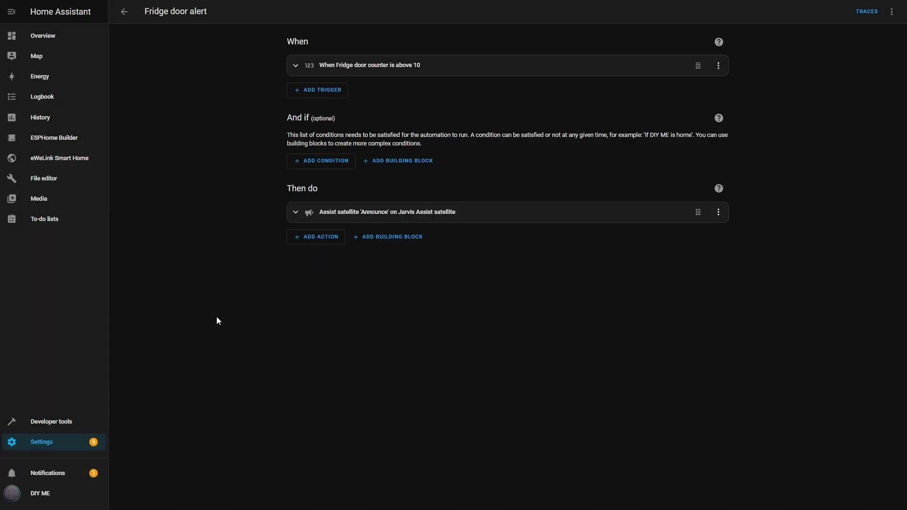
left_click(52, 37)
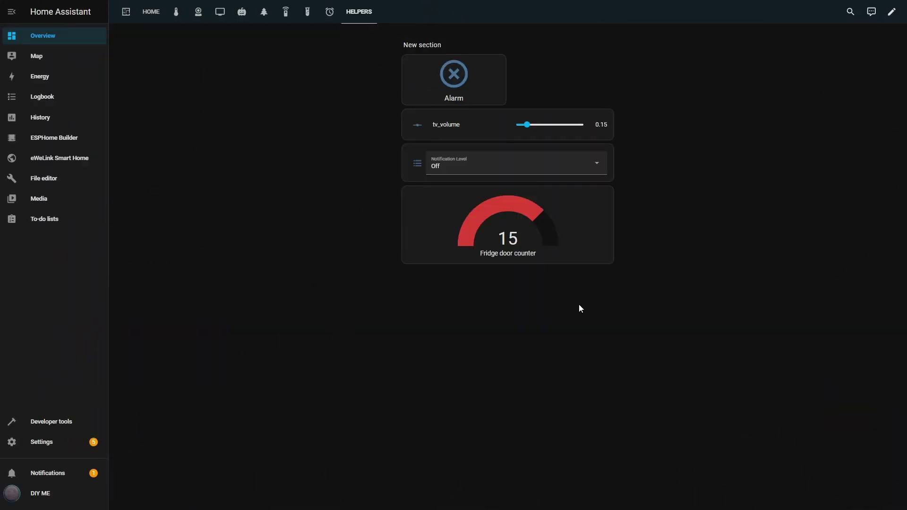
Start a new Timer helper from Settings > Devices & services > Helpers
left_click(41, 443)
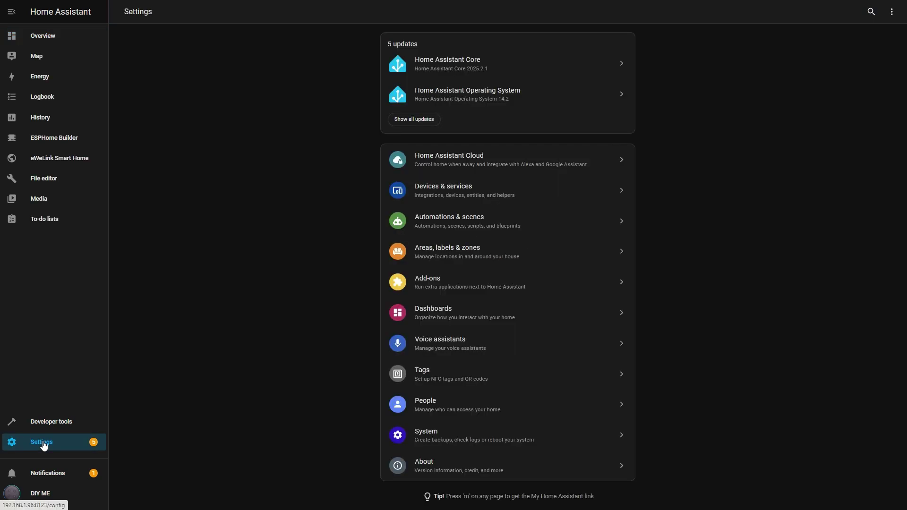
left_click(504, 200)
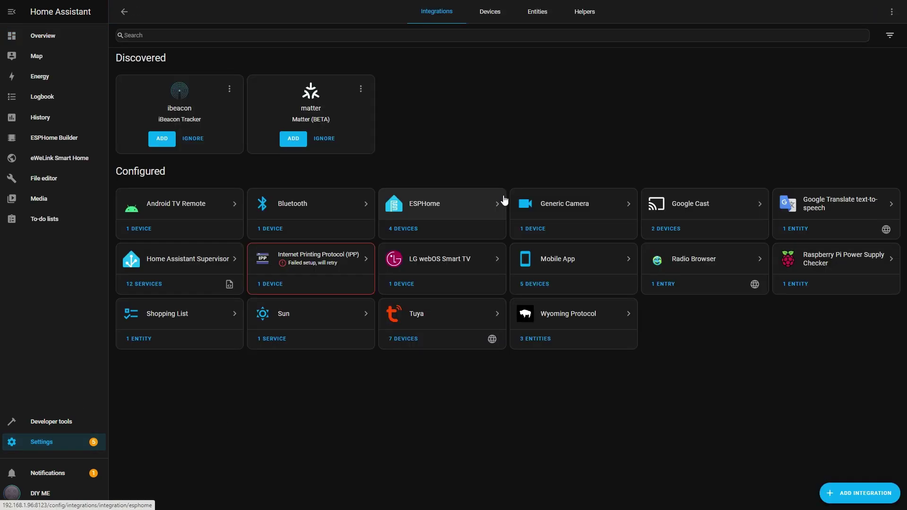
left_click(590, 15)
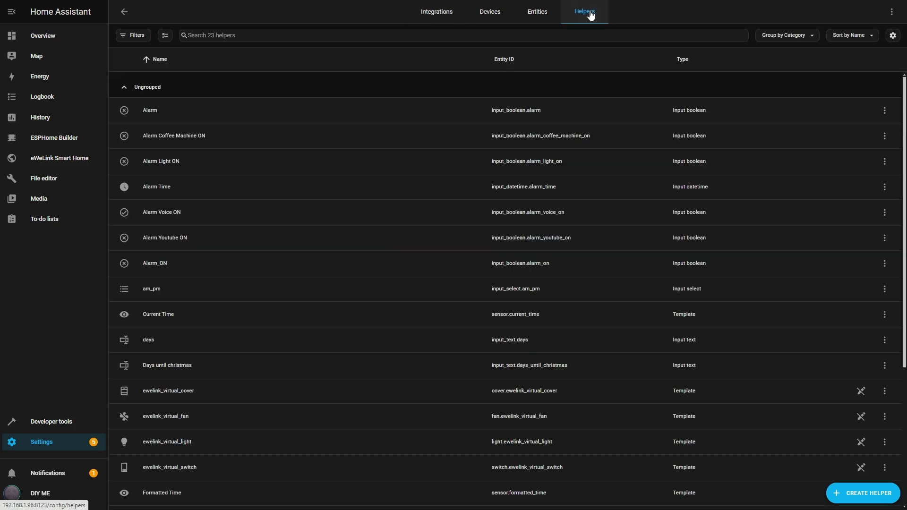
left_click(867, 493)
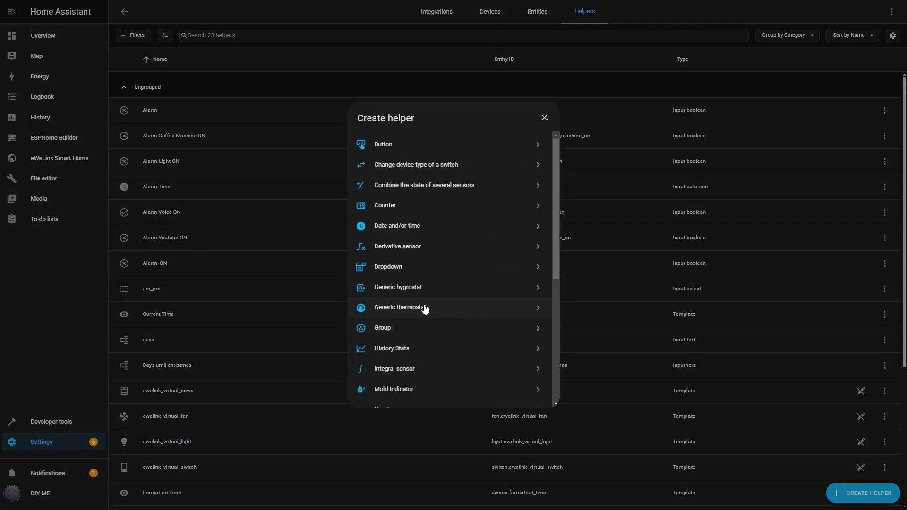
scroll(421, 310, "down", 5)
scroll(420, 312, "down", 1)
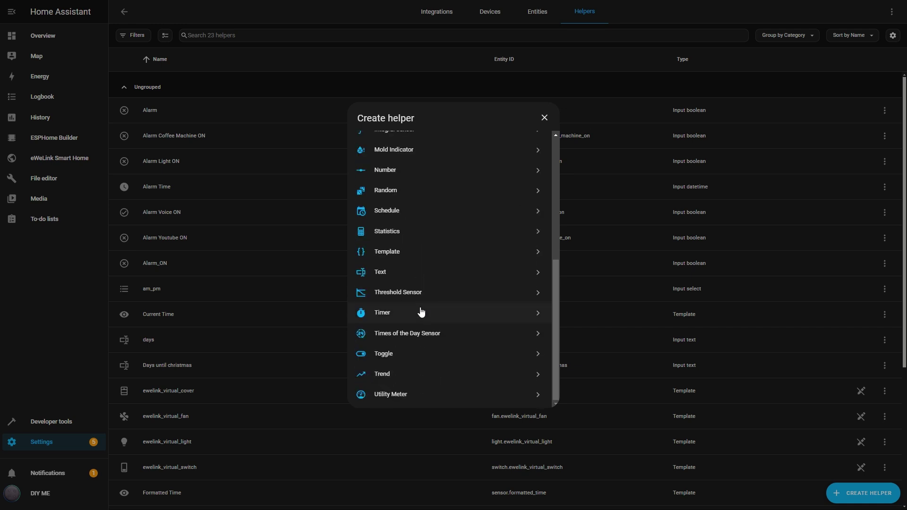
left_click(381, 315)
Name the timer Fridge door timer with a 00:00:10 duration and create it
type("Fridge")
type(" door")
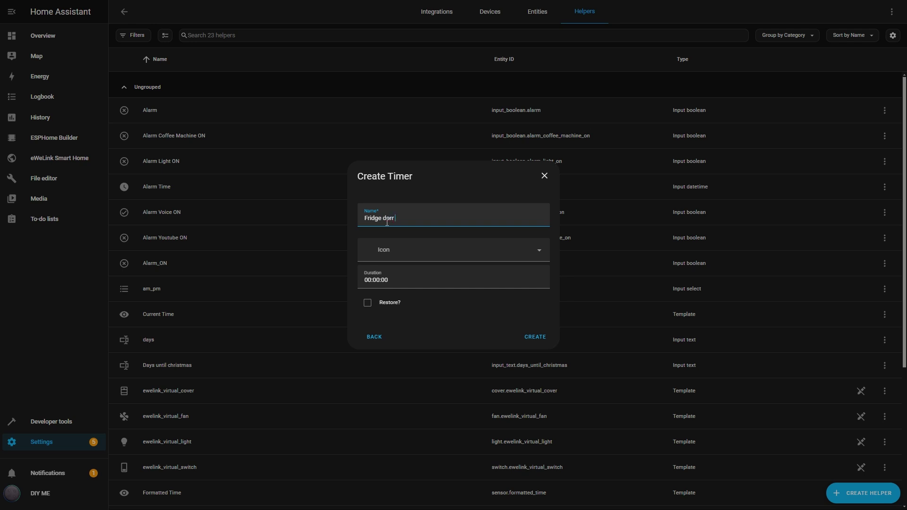
type(" time")
left_click(402, 277)
type("10")
left_click(535, 337)
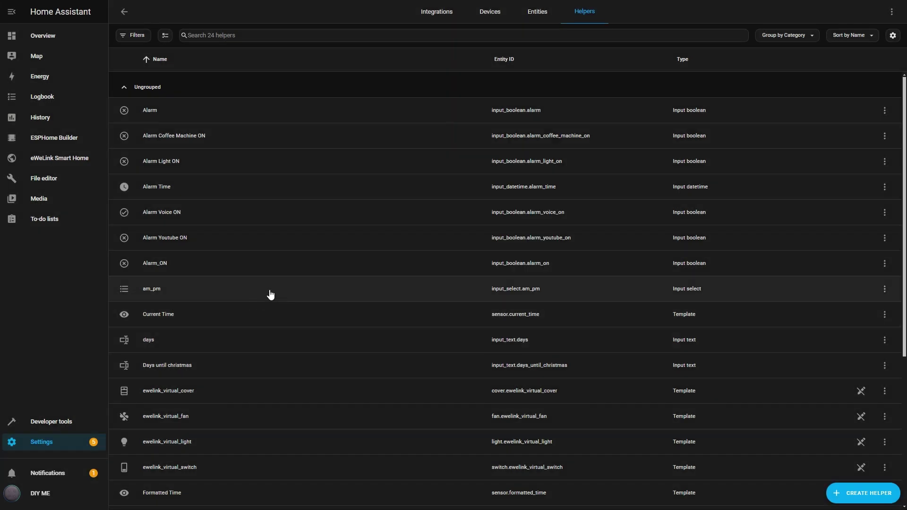
Add a new Entities card to the HELPERS dashboard section
left_click(53, 38)
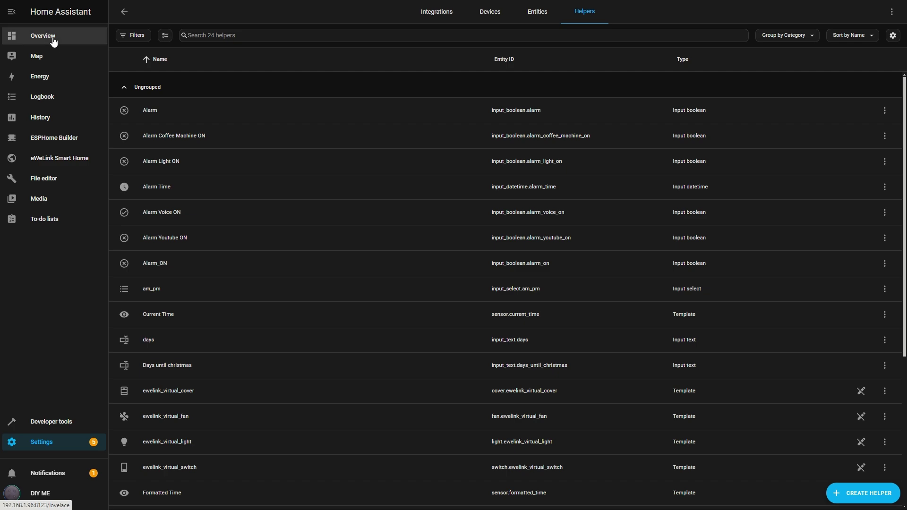
left_click(359, 13)
left_click(891, 12)
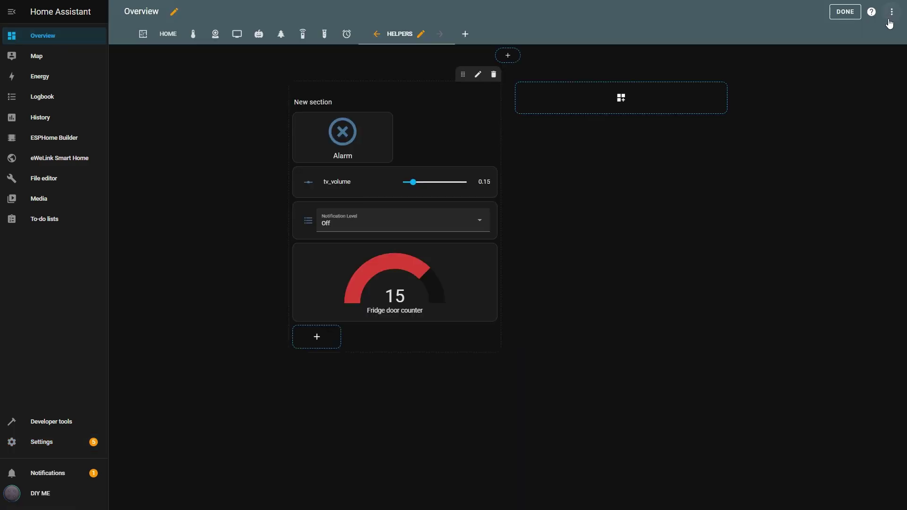
left_click(326, 346)
scroll(650, 246, "down", 1)
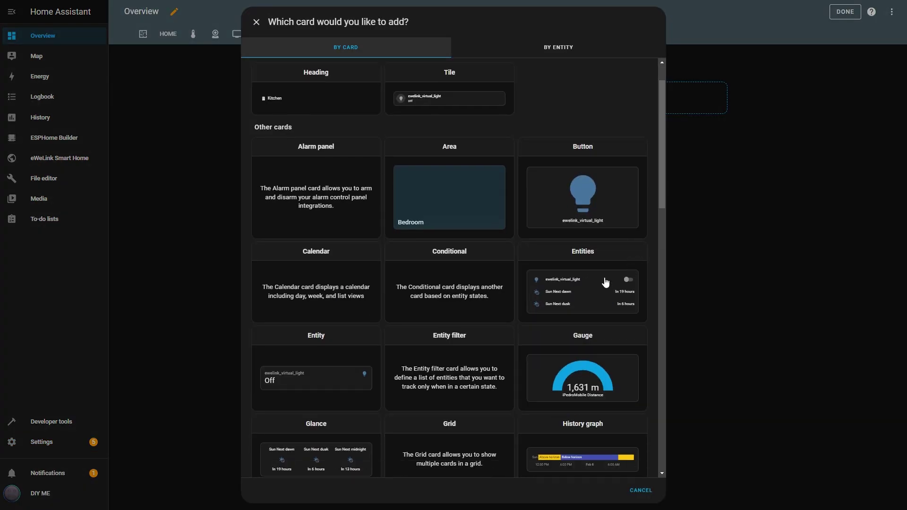
left_click(591, 290)
Replace the default entities with Fridge door timer and Fridge door-Button1, then save the card
left_click(401, 313)
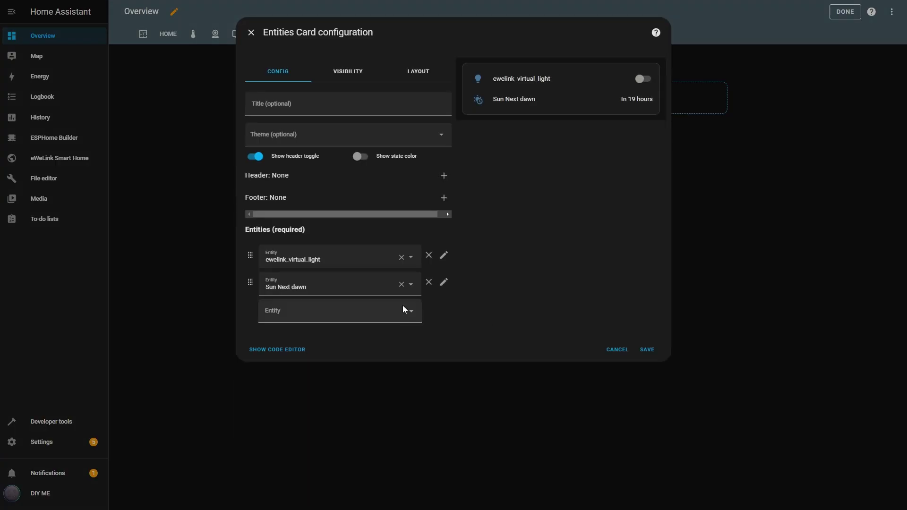
left_click(402, 288)
left_click(401, 257)
left_click(402, 257)
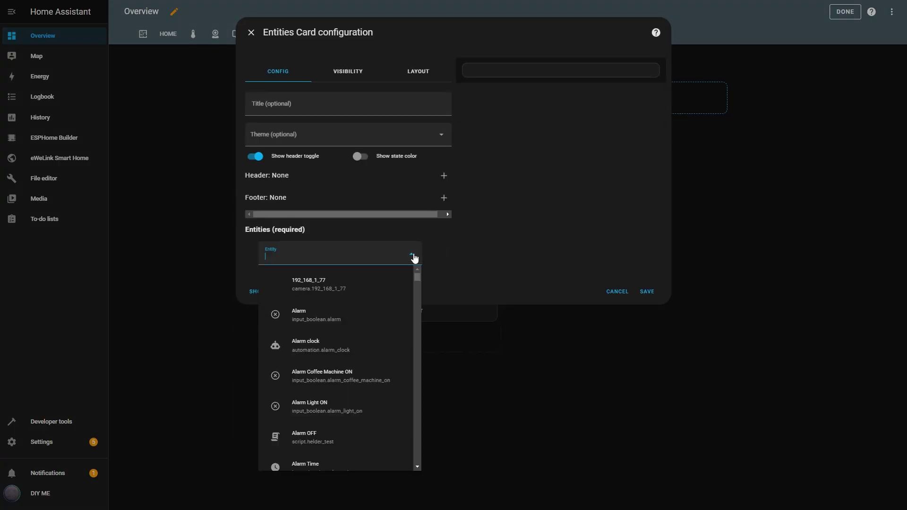
type("fridge")
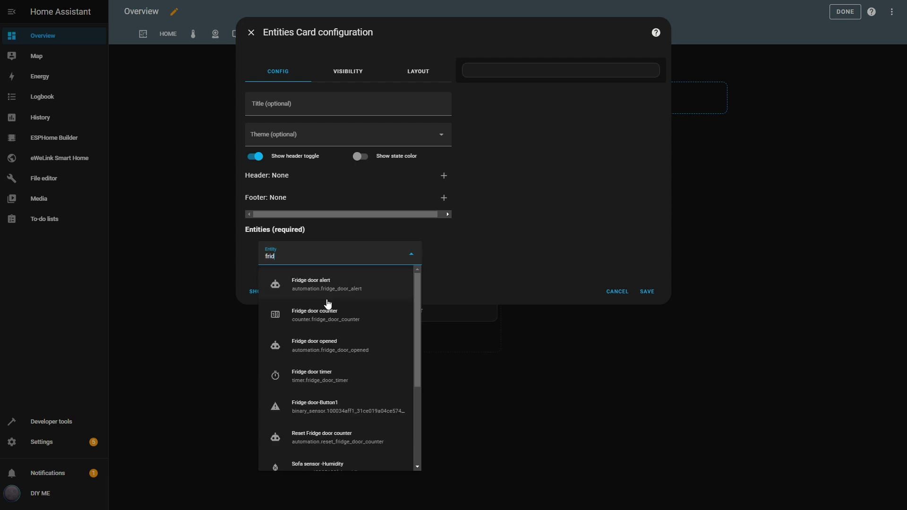
left_click(311, 362)
left_click(304, 288)
type("frid")
left_click(316, 437)
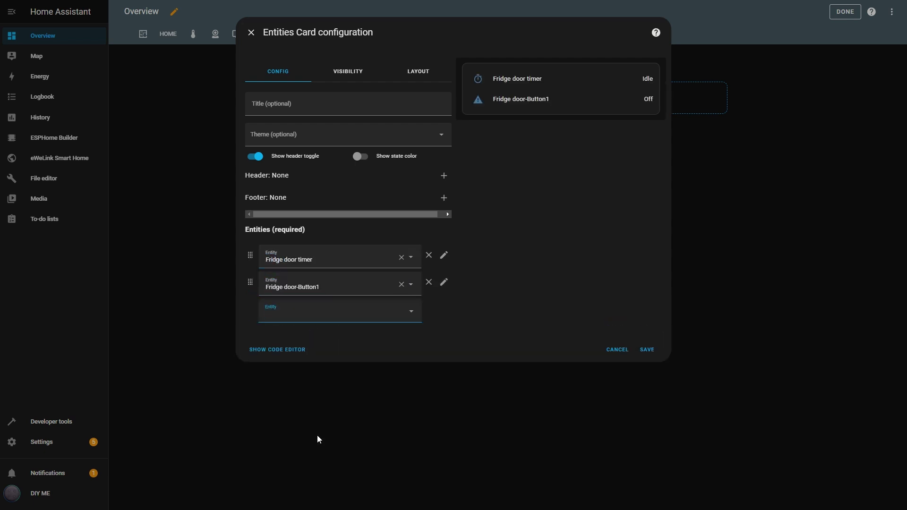
left_click(647, 350)
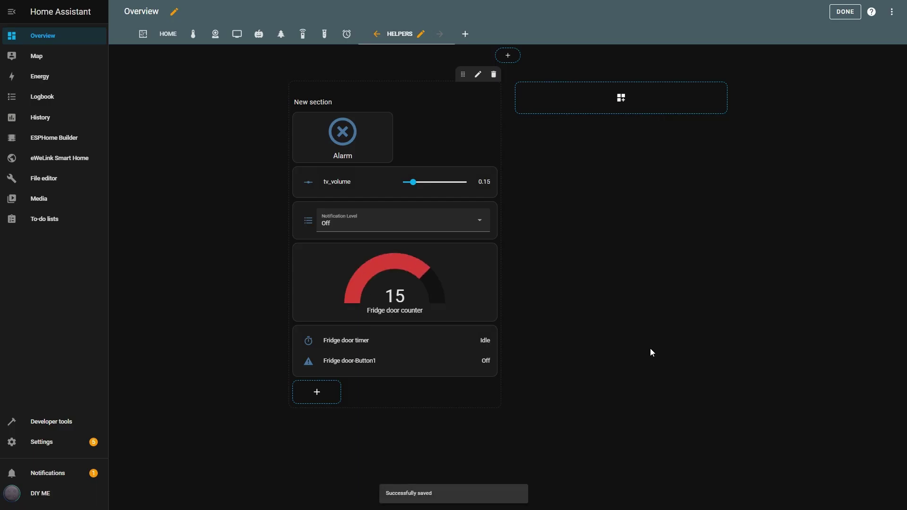
Finish editing the dashboard and start a new empty automation
left_click(850, 14)
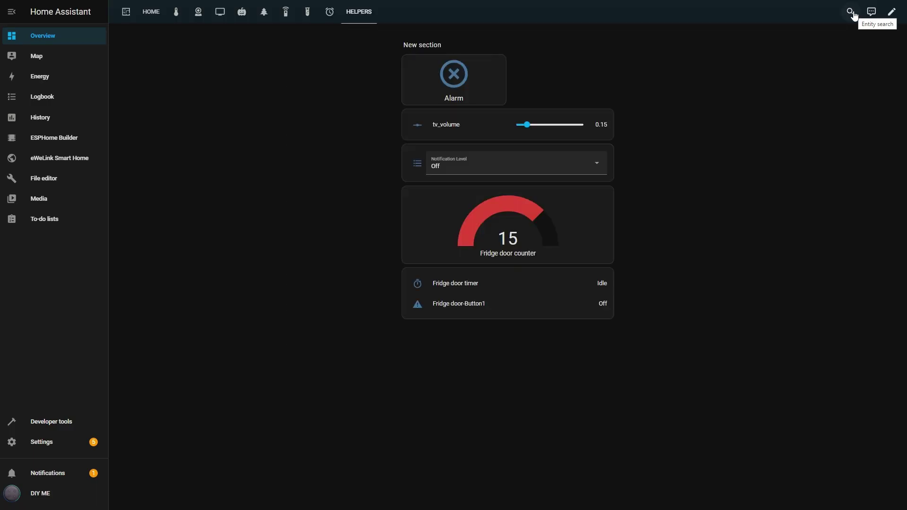
left_click(52, 443)
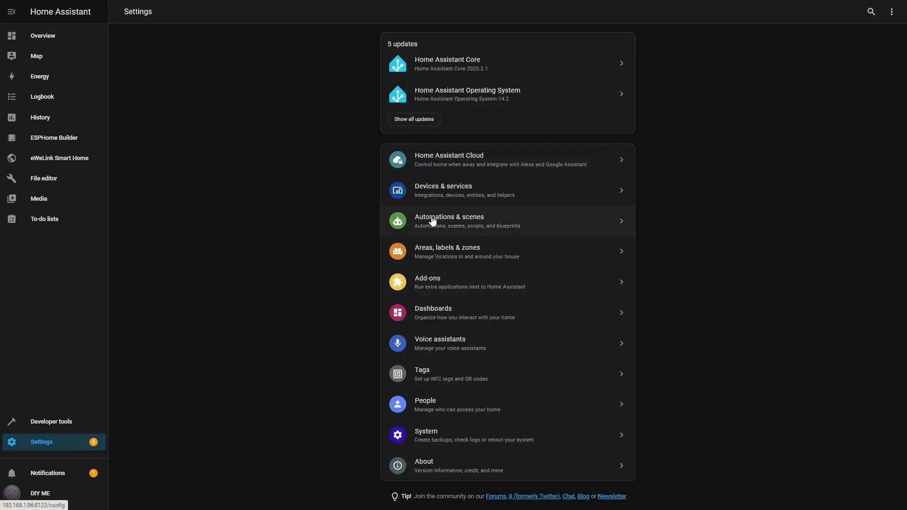
left_click(430, 220)
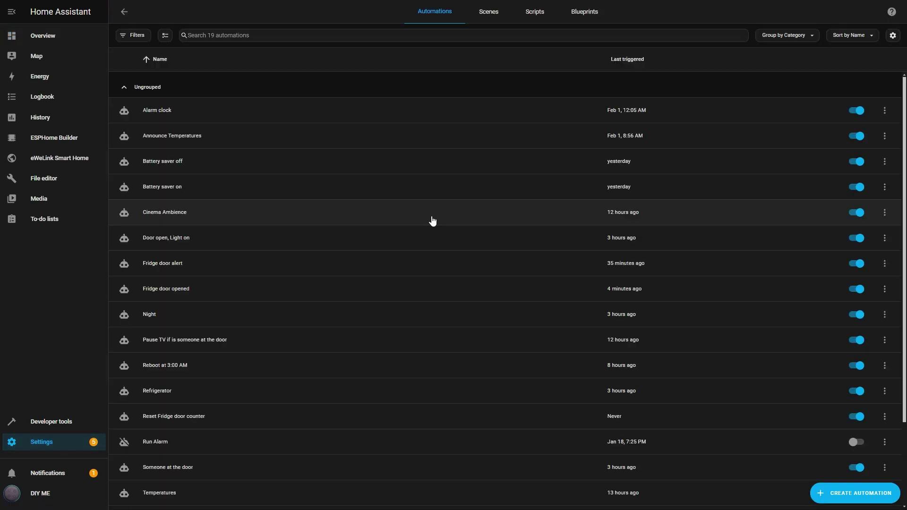
left_click(866, 494)
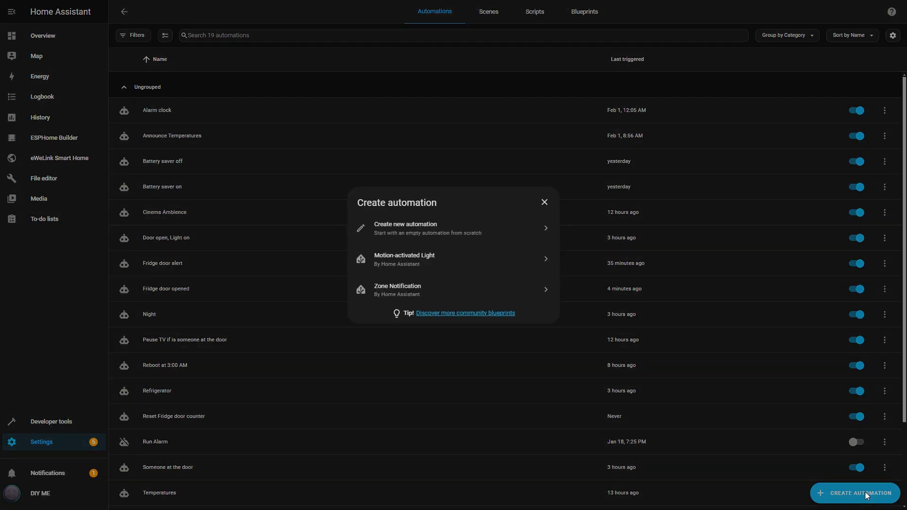
left_click(425, 229)
Add a State trigger for Fridge door-Button1 changing to On
left_click(332, 76)
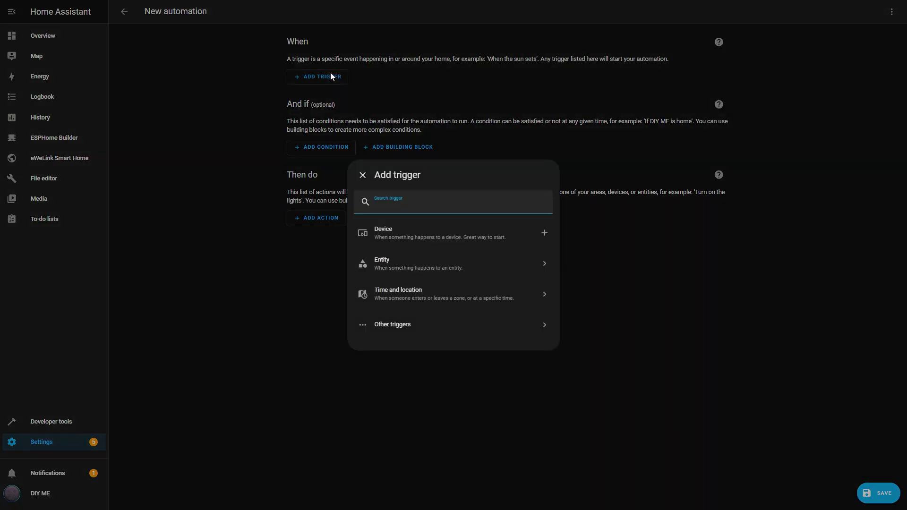
left_click(389, 269)
left_click(390, 271)
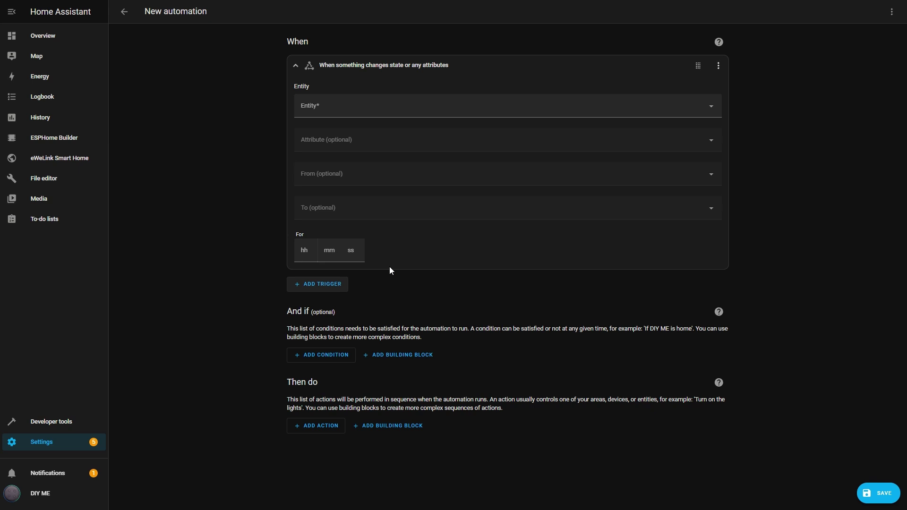
left_click(337, 110)
type("frid")
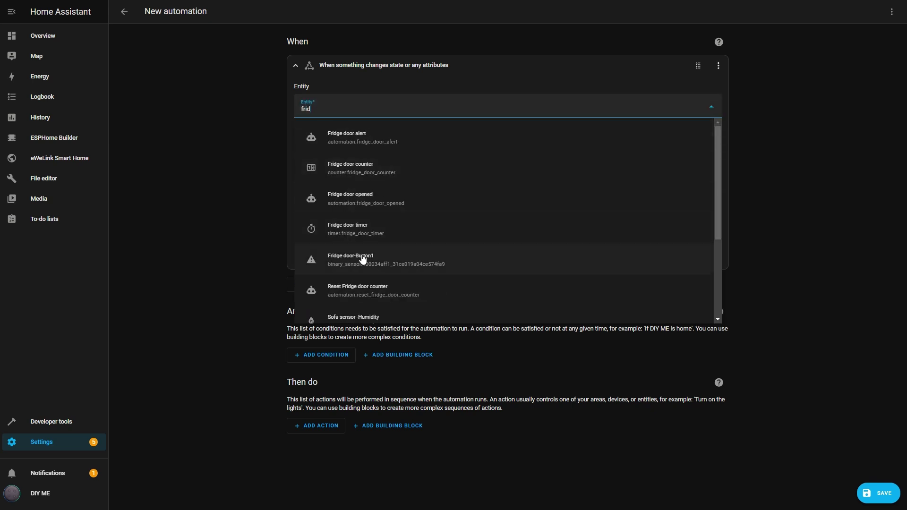
left_click(362, 257)
left_click(326, 236)
left_click(307, 280)
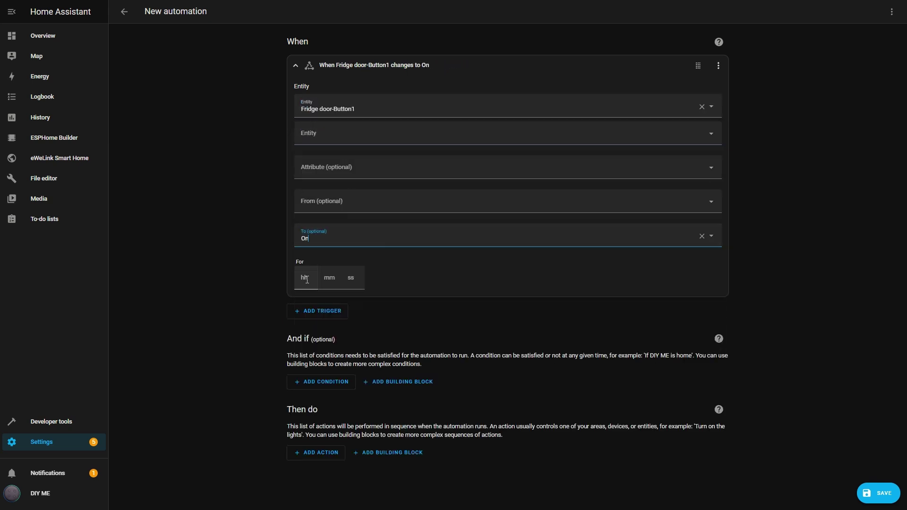
Add a Timer: Start action on Fridge door timer and save as 'Start fridge door timer'
left_click(316, 452)
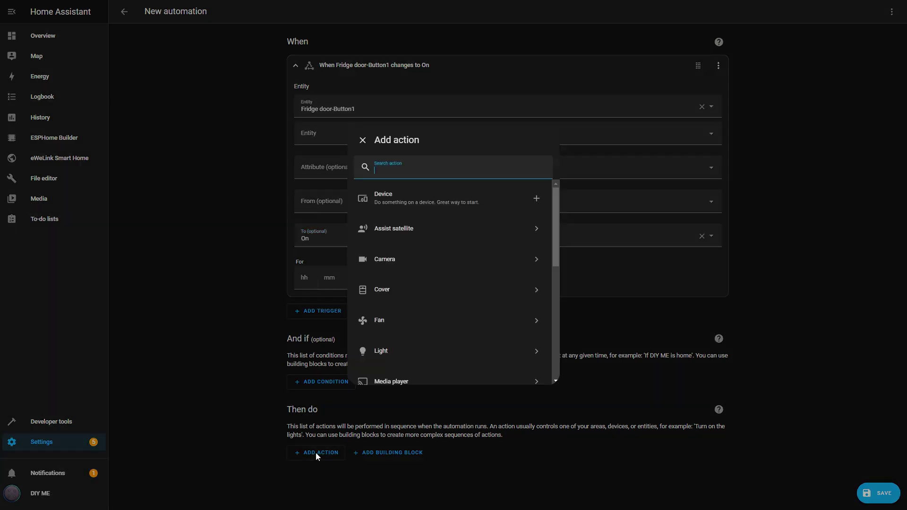
type("timer")
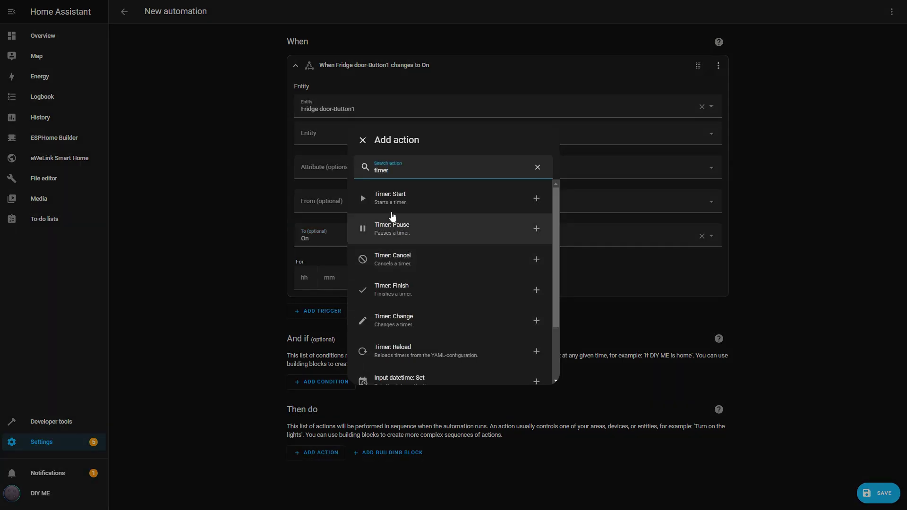
left_click(392, 197)
left_click(660, 400)
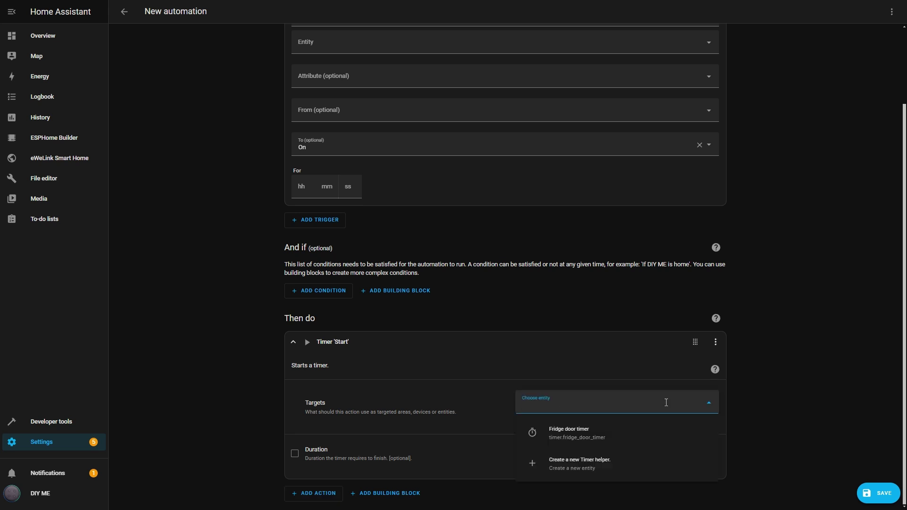
left_click(569, 435)
key("ctrl+s")
type("Start fridge door timer")
left_click(513, 307)
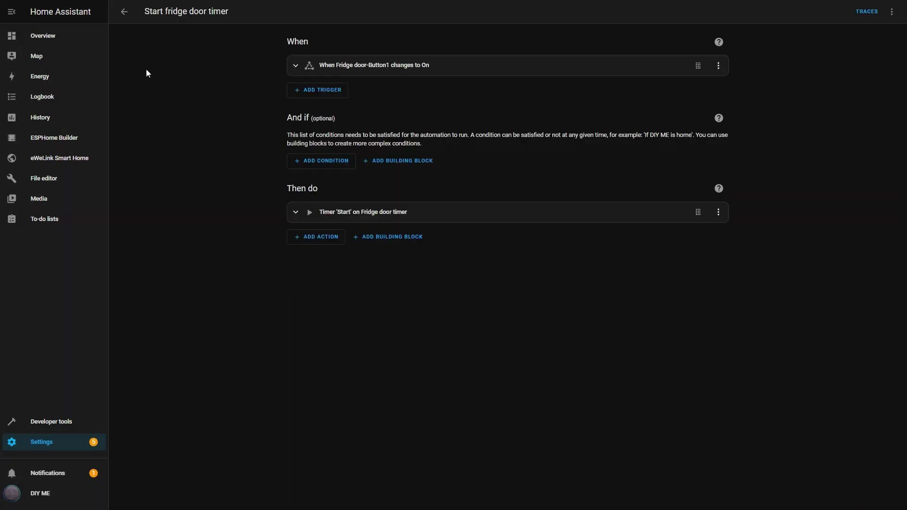
Return to the HELPERS view of the Overview dashboard
left_click(55, 35)
left_click(351, 16)
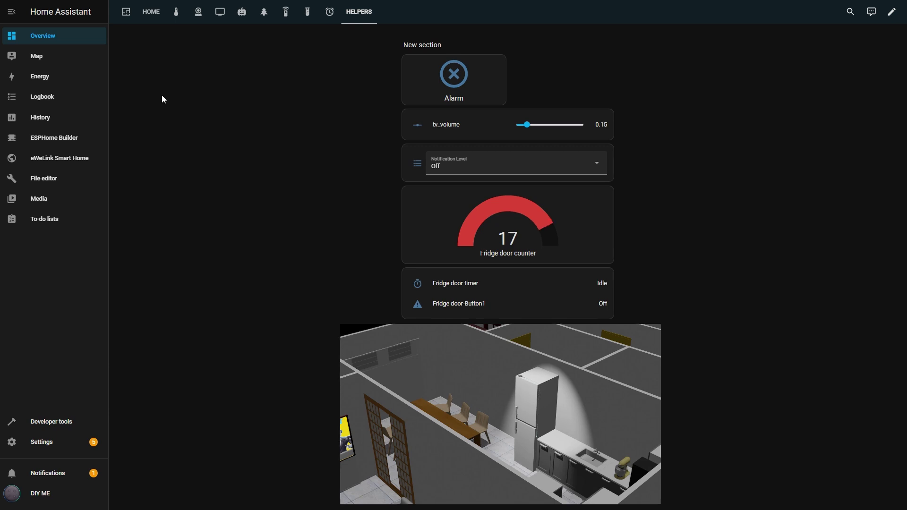
Start a new automation with a Manual event trigger for timer.finished on the fridge door timer
left_click(38, 451)
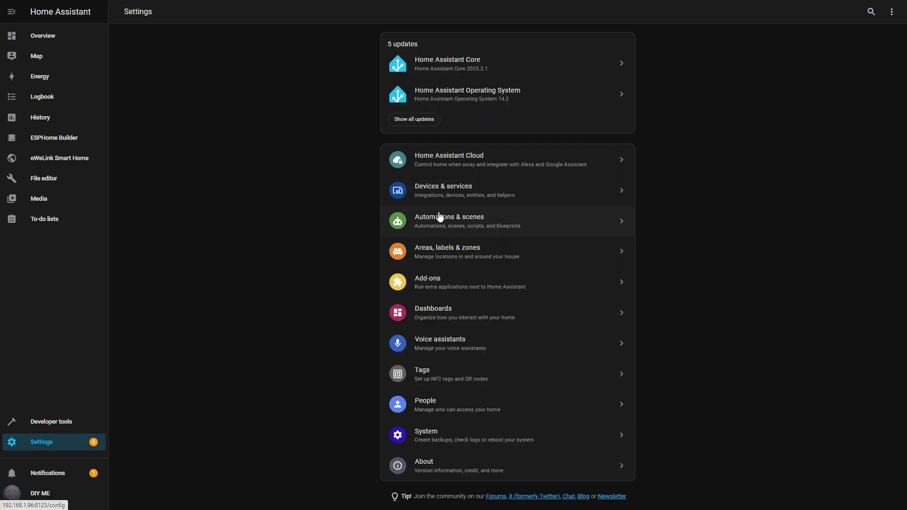
left_click(437, 219)
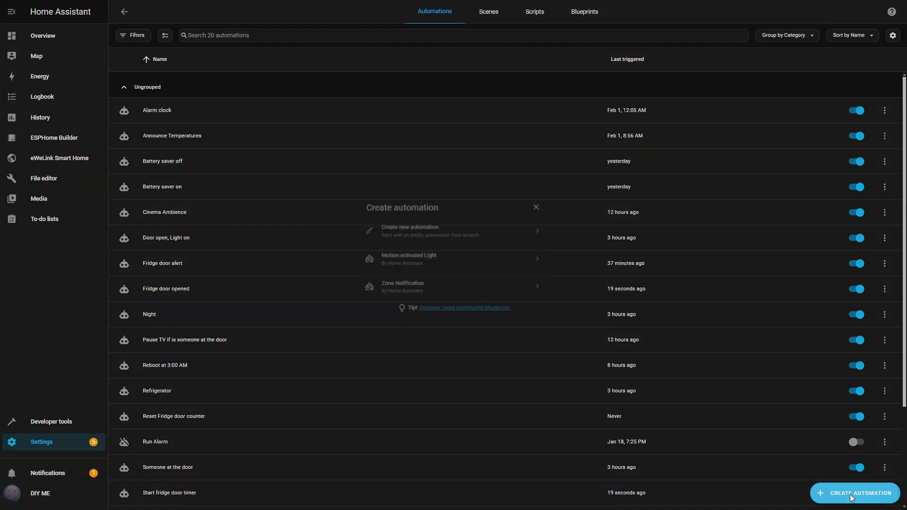
left_click(850, 498)
left_click(423, 231)
left_click(318, 76)
type("man")
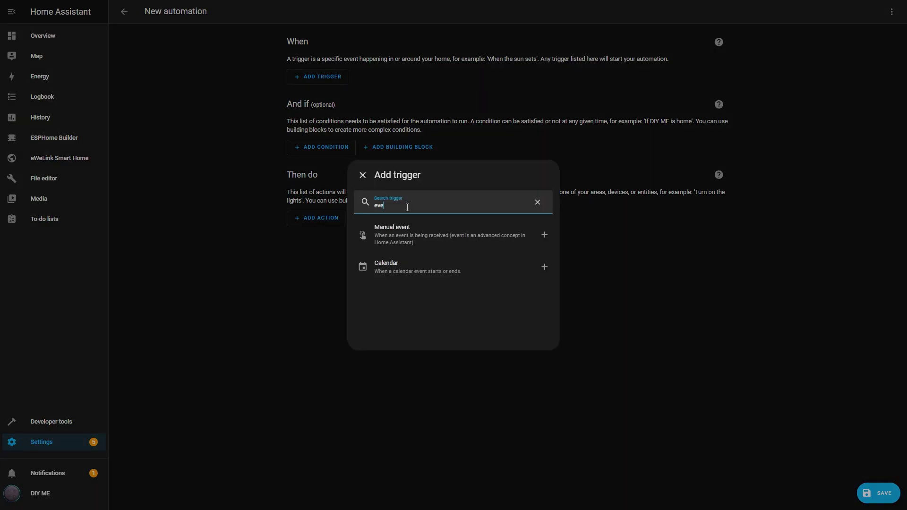
left_click(397, 231)
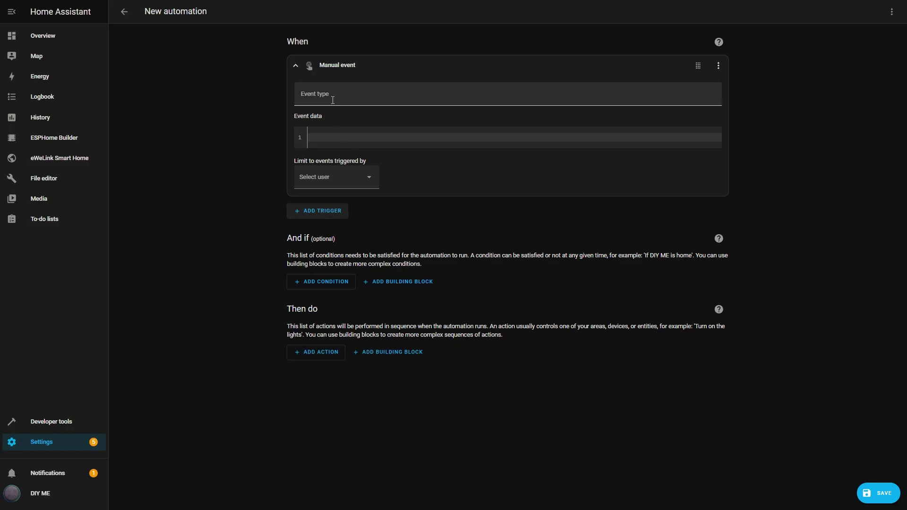
type("timer.finished")
left_click(472, 138)
type("entity_id: timer.fridge_door_timer")
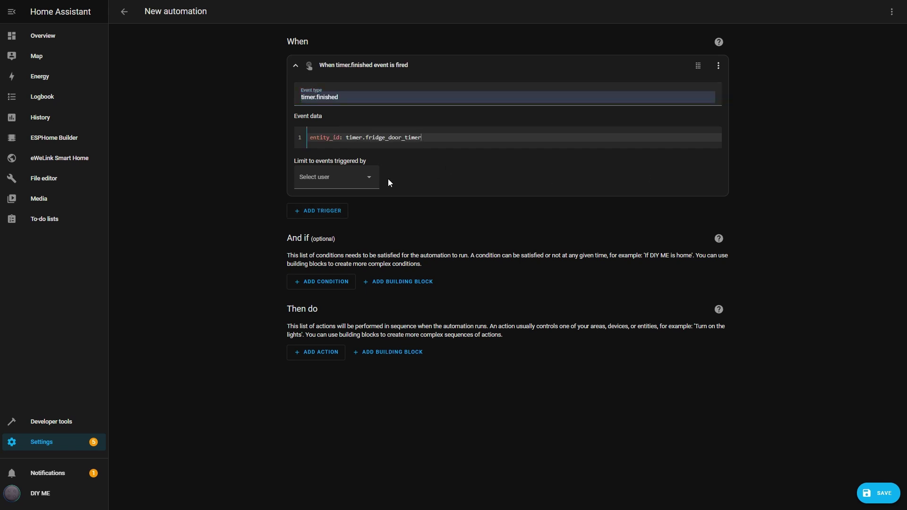
Add a State condition requiring Fridge door-Button1 to be On
left_click(325, 282)
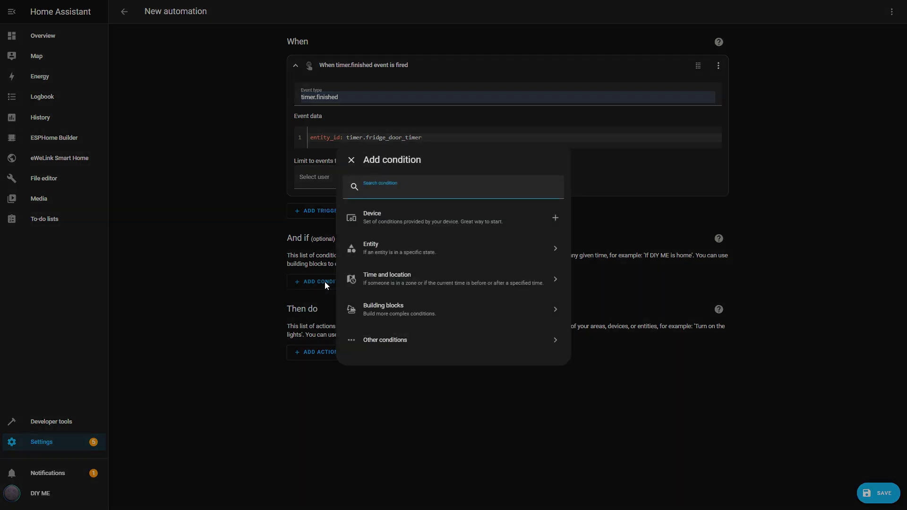
left_click(378, 250)
left_click(378, 252)
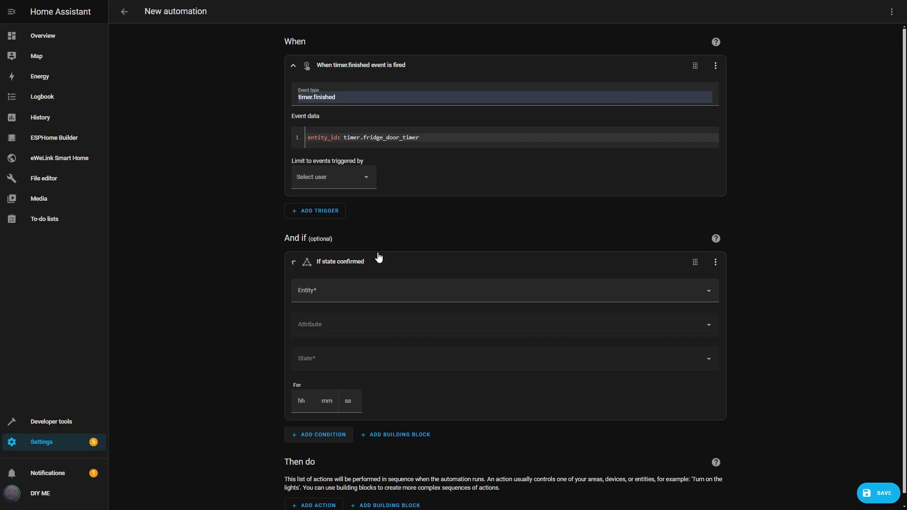
left_click(359, 292)
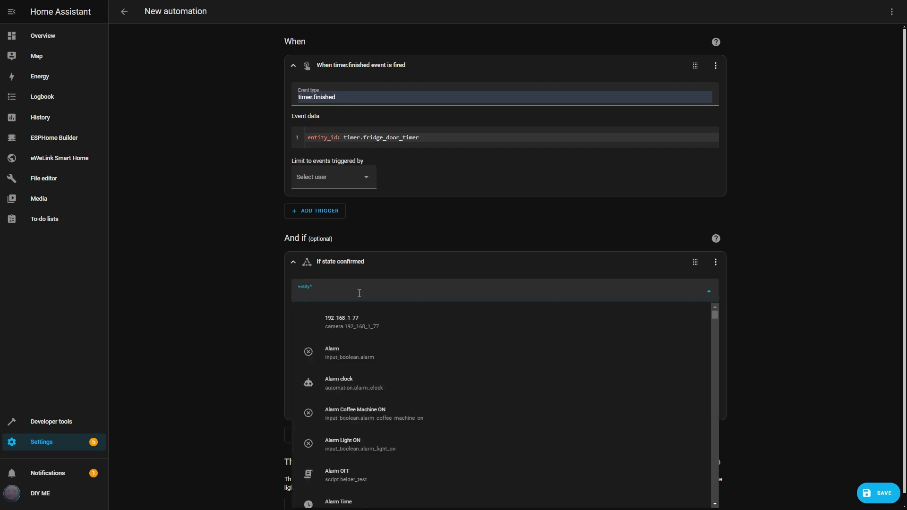
type("fridg")
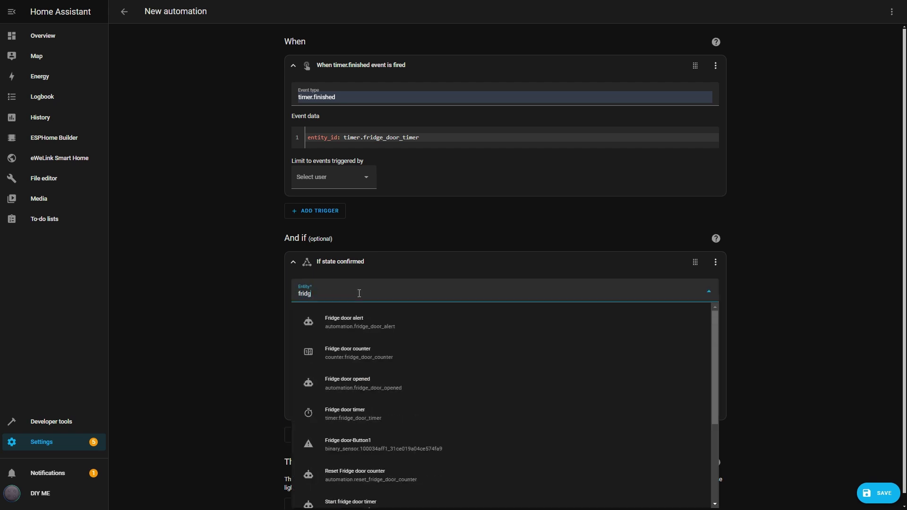
left_click(364, 444)
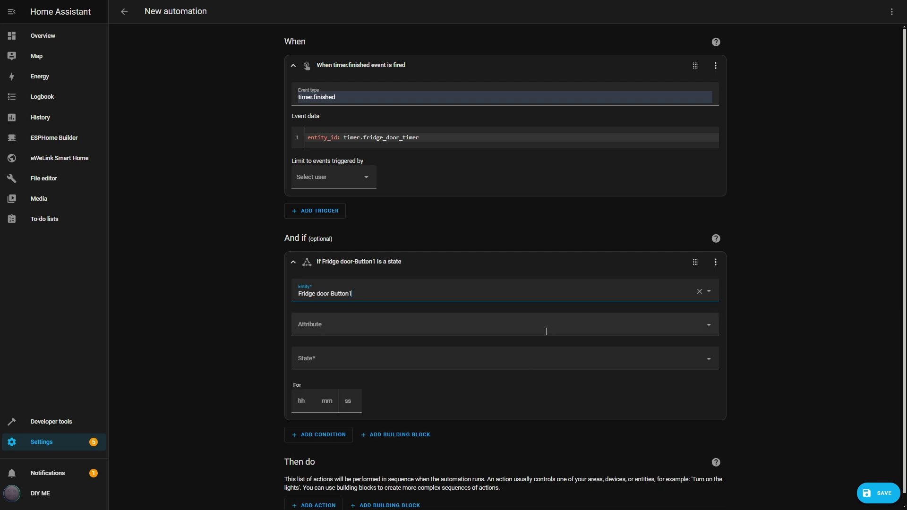
left_click(319, 366)
left_click(309, 381)
Add an Assist satellite Announce action with the fridge door warning and save as 'Fridge door opened too long'
scroll(766, 257, "down", 1)
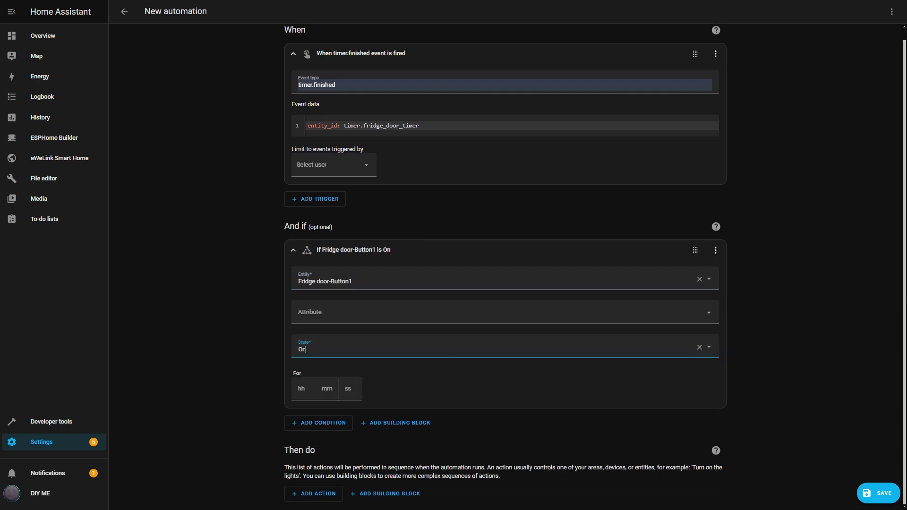
left_click(309, 494)
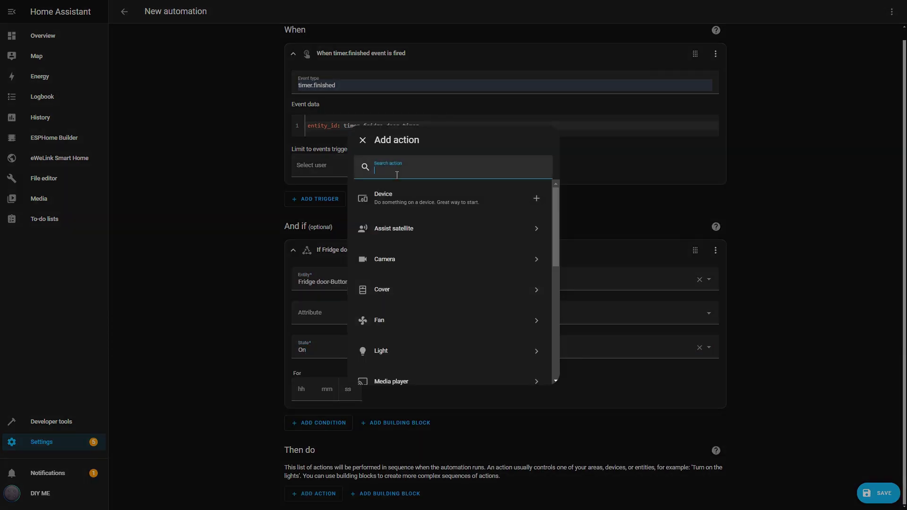
type("ann")
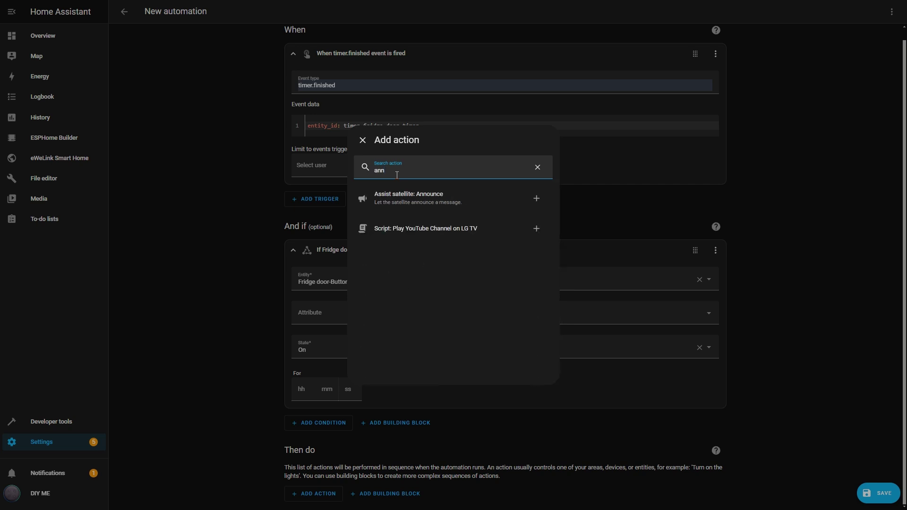
left_click(398, 197)
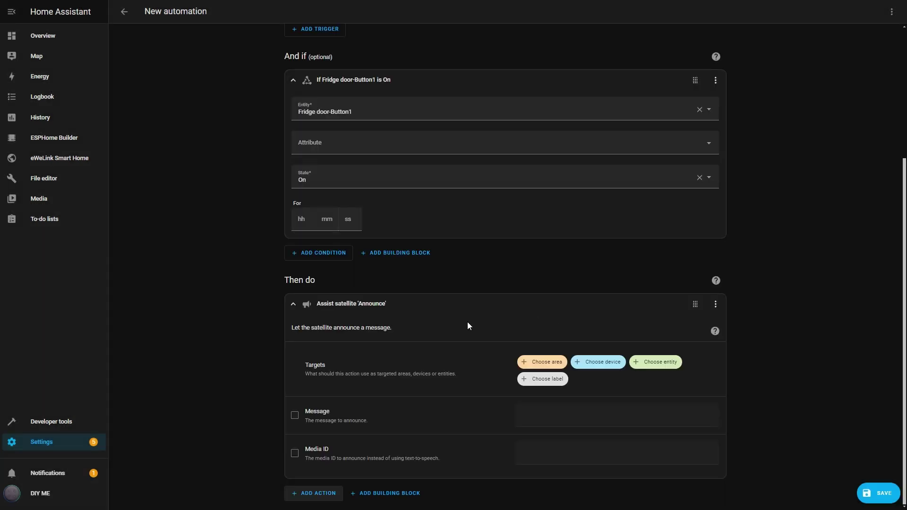
left_click(295, 415)
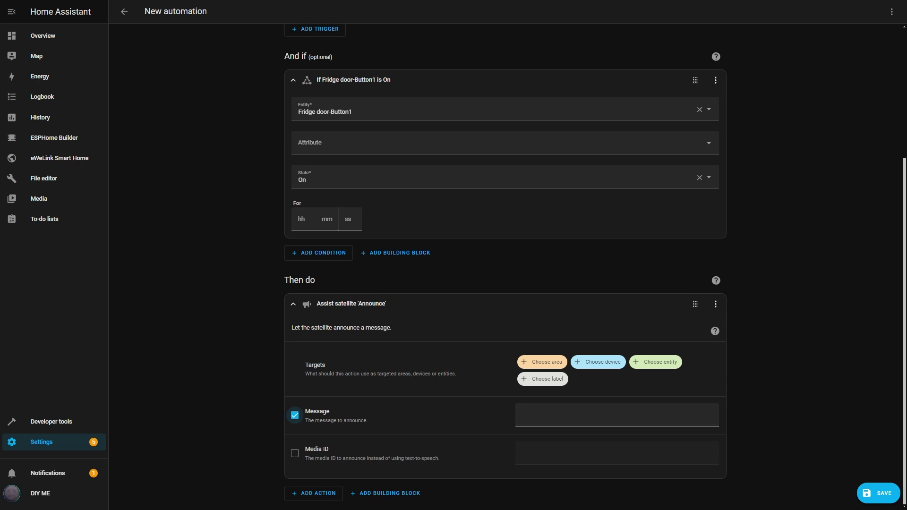
left_click(524, 416)
type("Warning: The fridge door has been open for too long!")
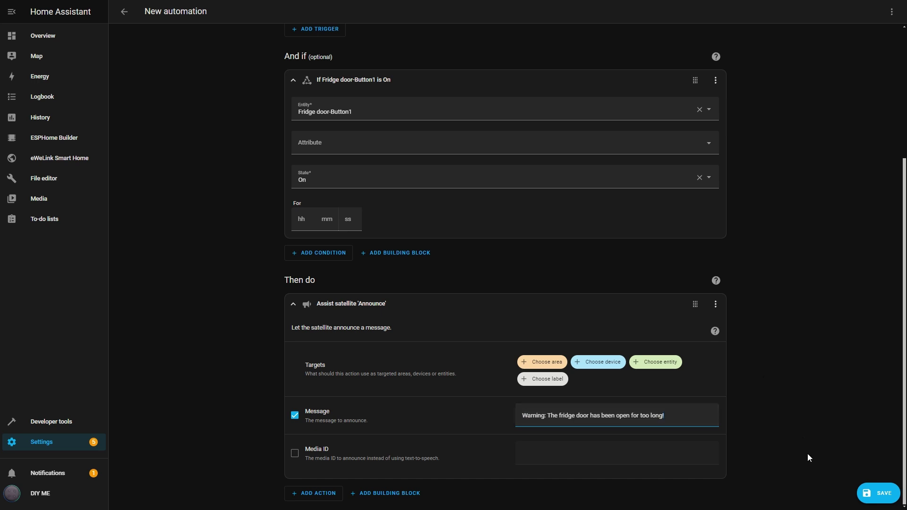
left_click(877, 493)
type("Fridge door opened too long")
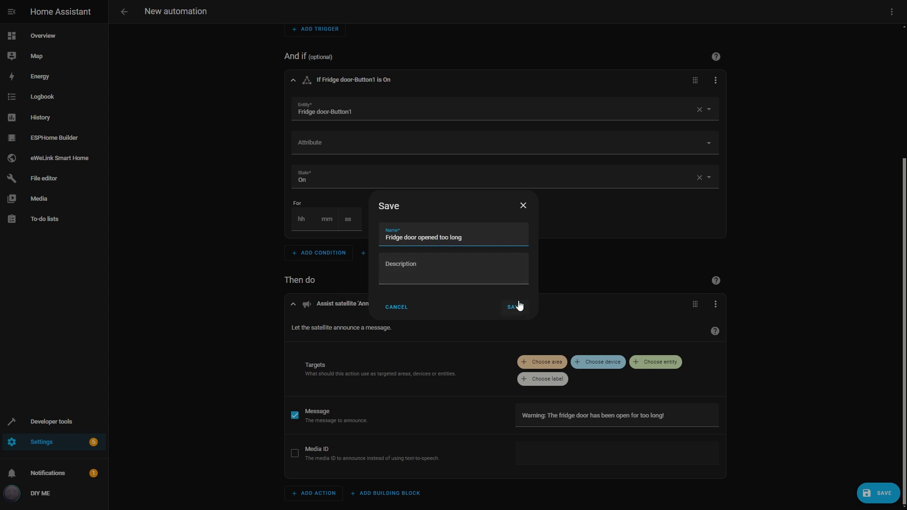
left_click(514, 307)
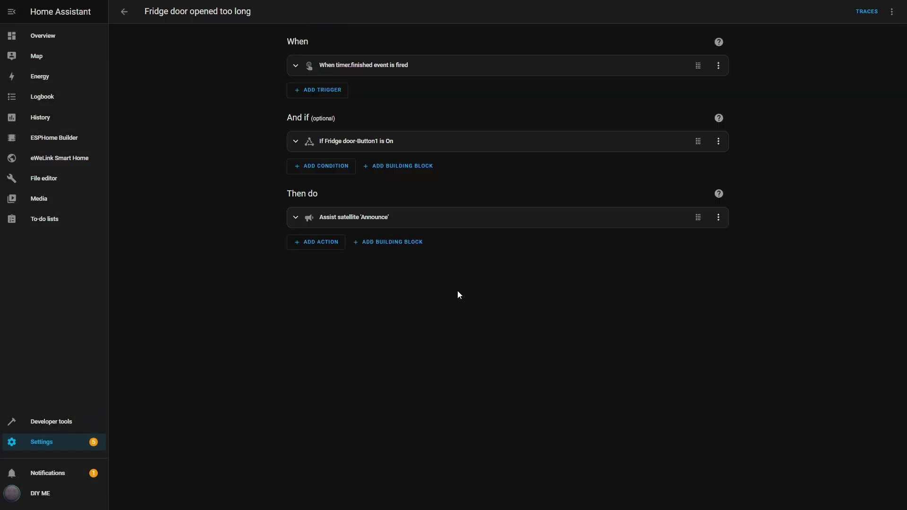
Go to the Overview dashboard's HELPERS view
left_click(49, 36)
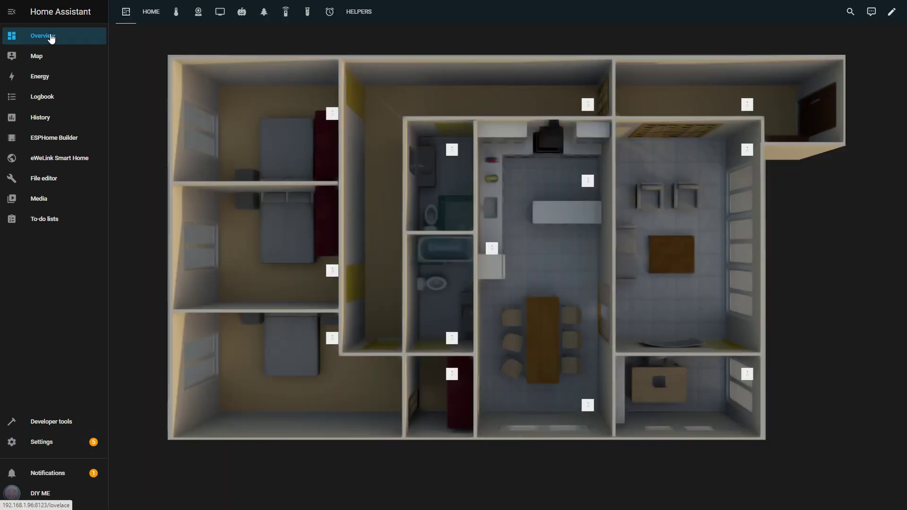
left_click(360, 13)
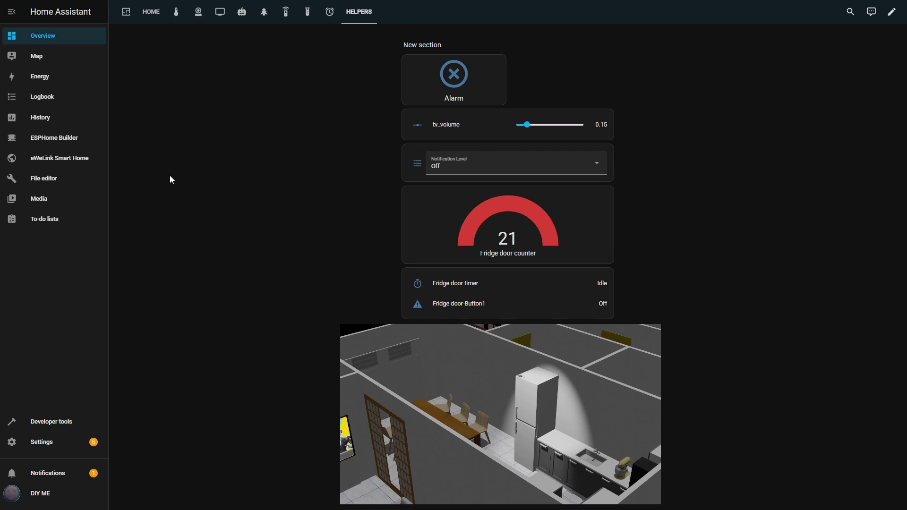
Start another empty automation from Automations & scenes
left_click(42, 444)
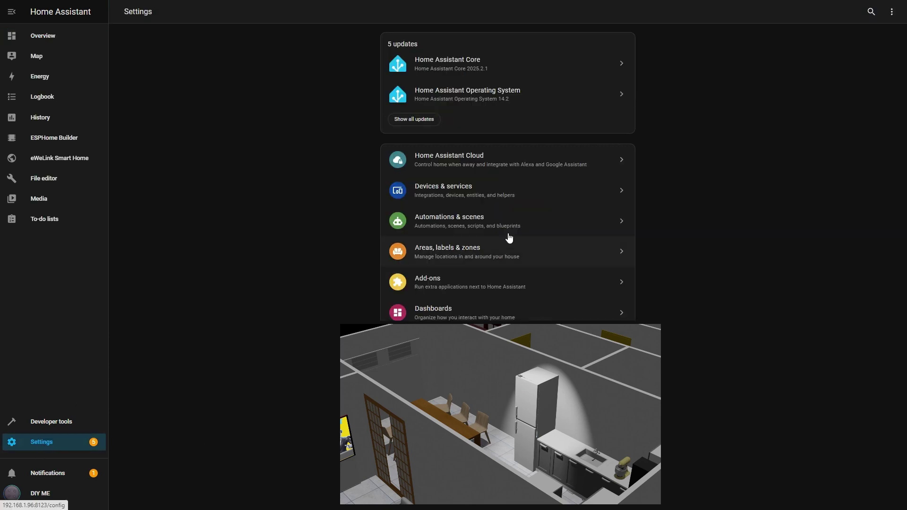
left_click(444, 222)
left_click(873, 489)
left_click(418, 231)
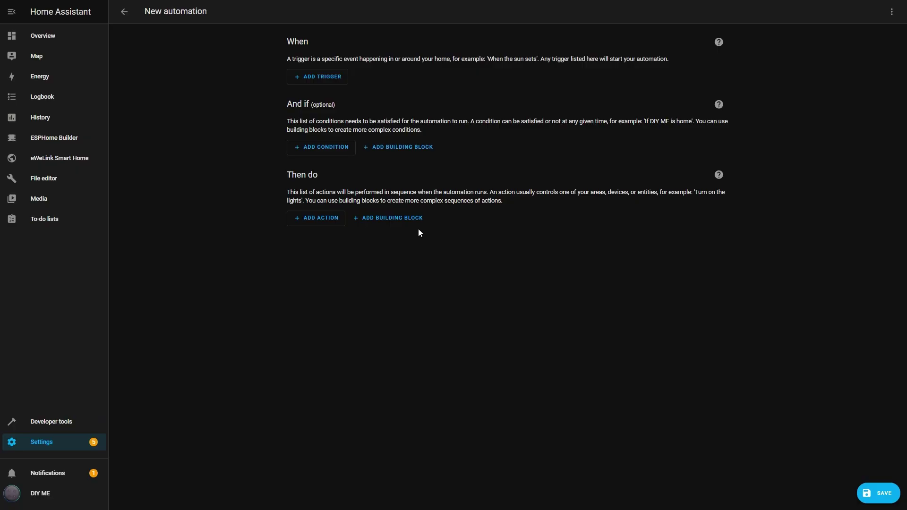
Add a State trigger for Fridge door-Button1 changing to Off
left_click(327, 75)
left_click(389, 261)
left_click(389, 263)
left_click(330, 106)
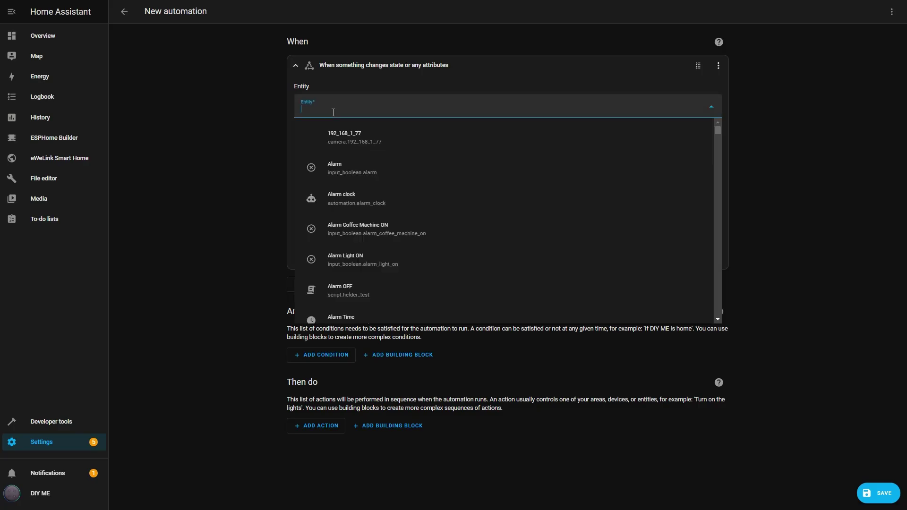
type("frid")
left_click(352, 295)
left_click(321, 235)
left_click(310, 299)
Add a Timer Cancel action on Fridge door timer, save as 'Cancel fridge timer', and return to HELPERS
left_click(321, 452)
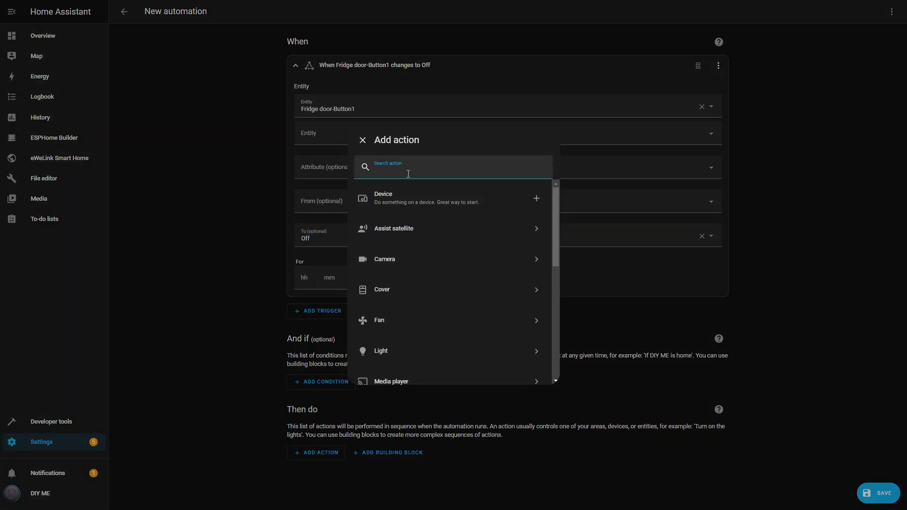
type("cancel")
left_click(410, 197)
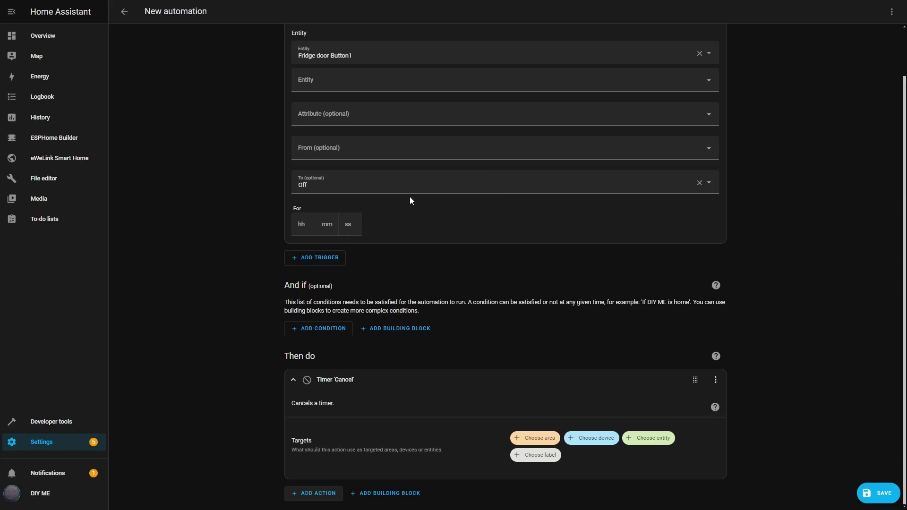
left_click(661, 438)
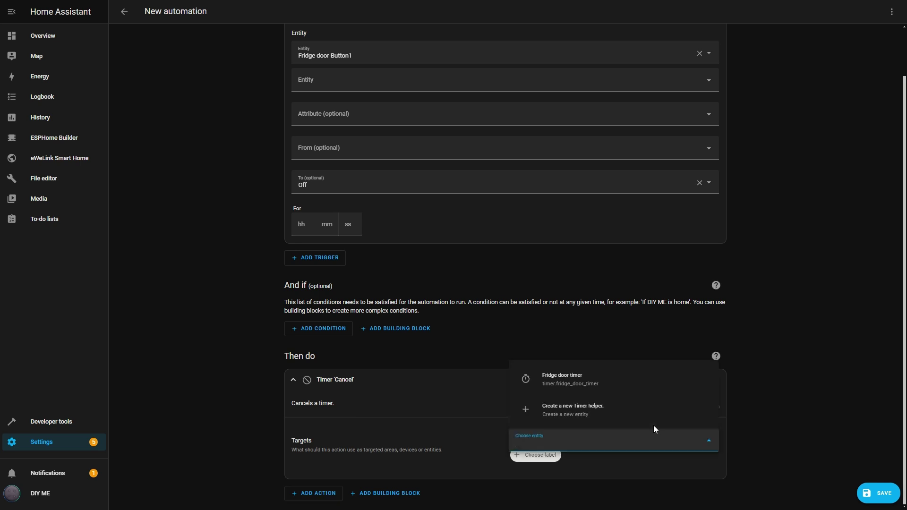
left_click(598, 320)
key("ctrl+s")
key("ctrl+a")
type("Cancel fridge timer")
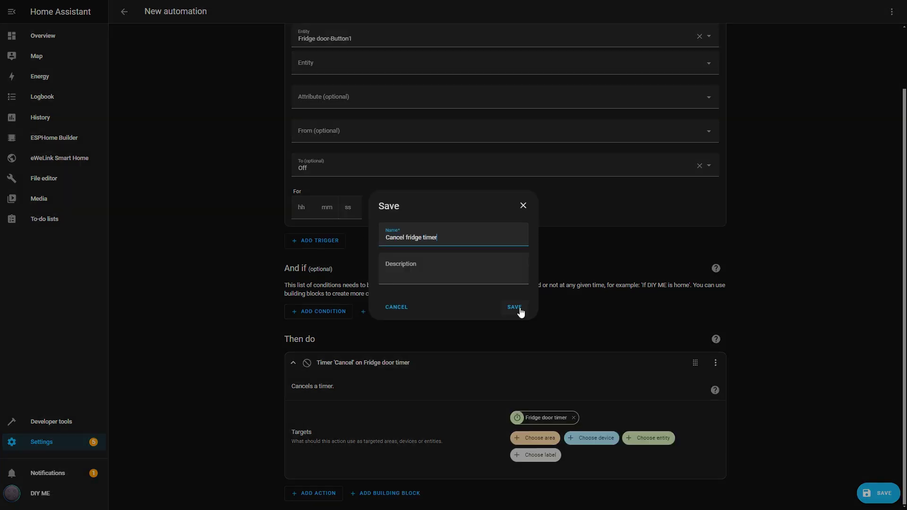
left_click(517, 307)
left_click(43, 35)
left_click(359, 11)
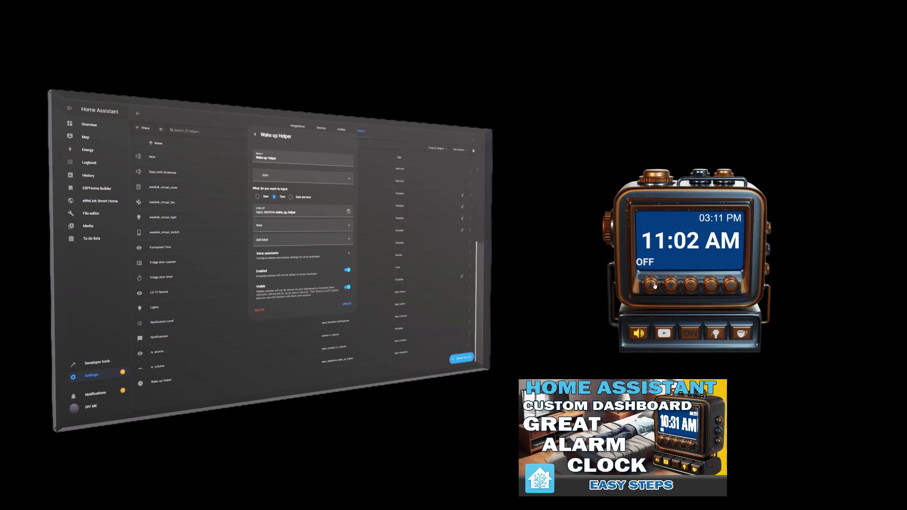
left_click(693, 284)
left_click(709, 285)
left_click(709, 285)
left_click(710, 285)
left_click(709, 286)
left_click(709, 285)
left_click(664, 334)
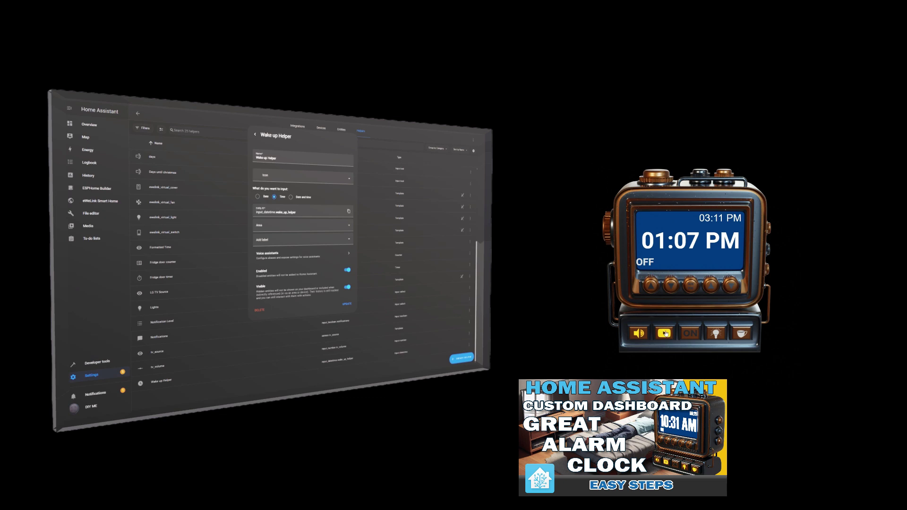
left_click(694, 333)
left_click(694, 333)
left_click(742, 334)
left_click(742, 334)
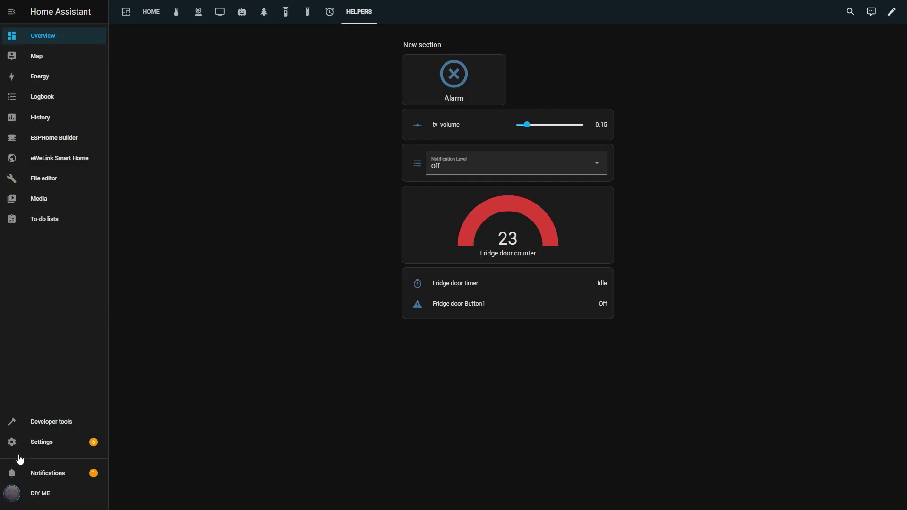
Create a time-only Date and/or time helper named 'Wake up Helper'
left_click(46, 444)
left_click(476, 189)
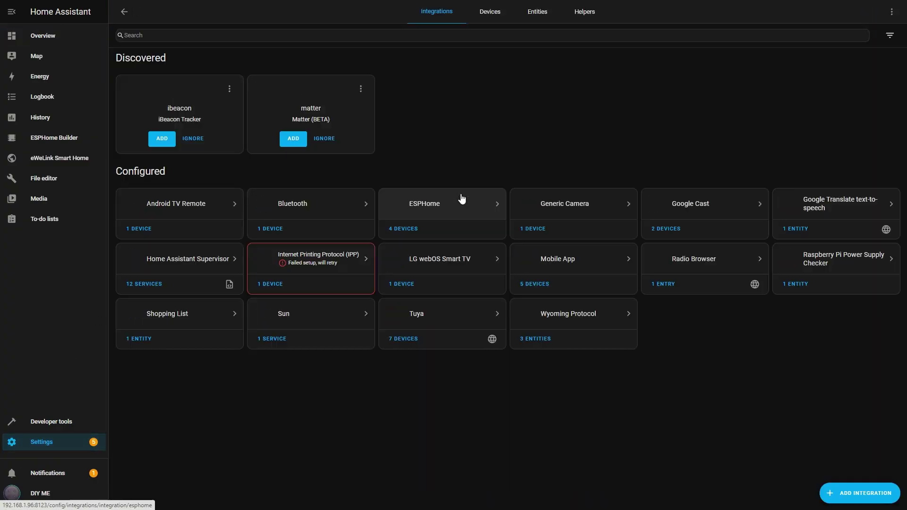
left_click(596, 15)
left_click(834, 492)
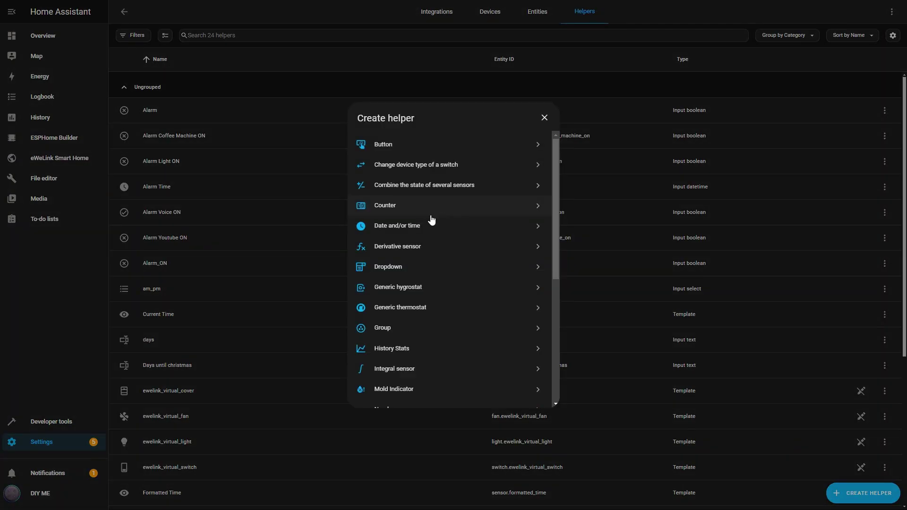
left_click(401, 227)
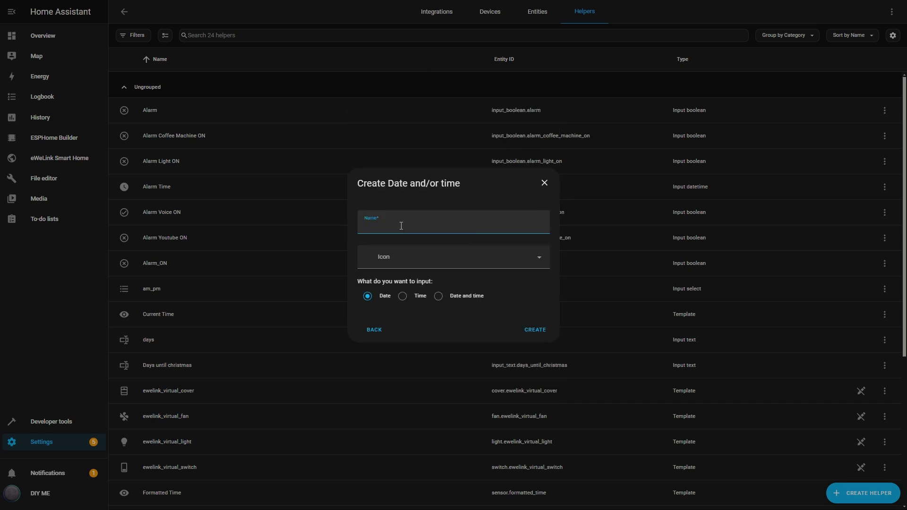
type("Wake up Helper")
left_click(438, 296)
left_click(402, 296)
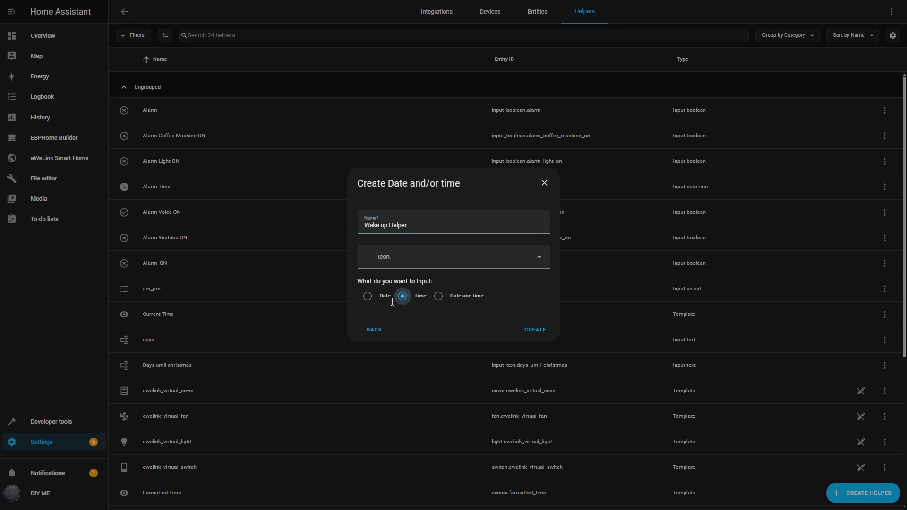
left_click(535, 329)
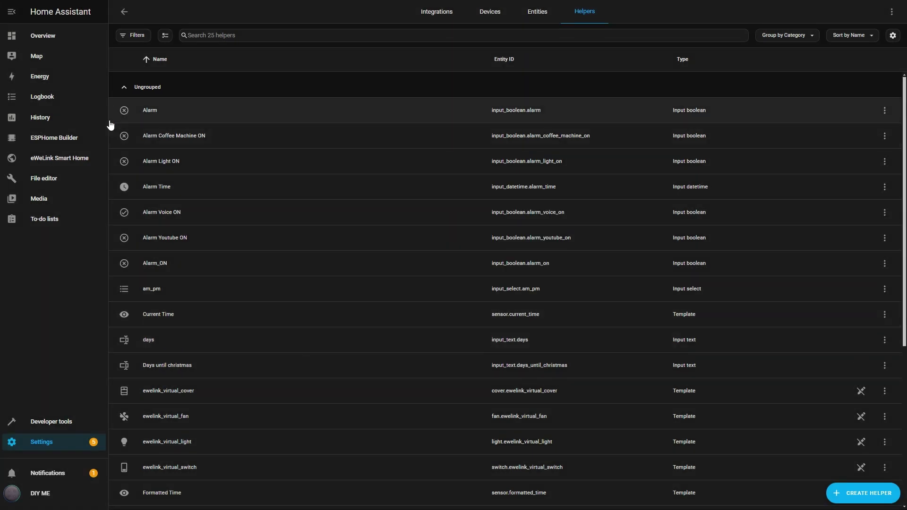
Add an Entities card with only Wake up Helper to the dashboard, then enter hour 6
left_click(43, 35)
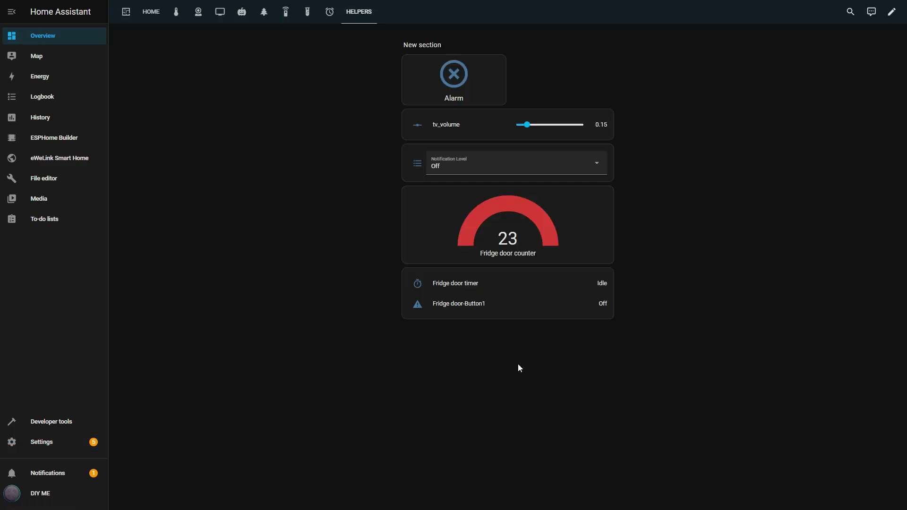
left_click(892, 12)
left_click(317, 392)
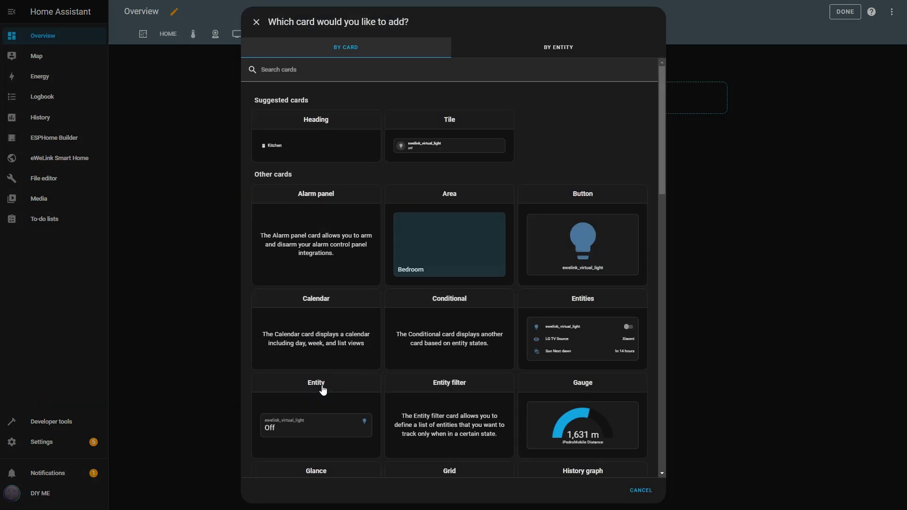
left_click(593, 317)
left_click(412, 311)
left_click(411, 285)
left_click(413, 258)
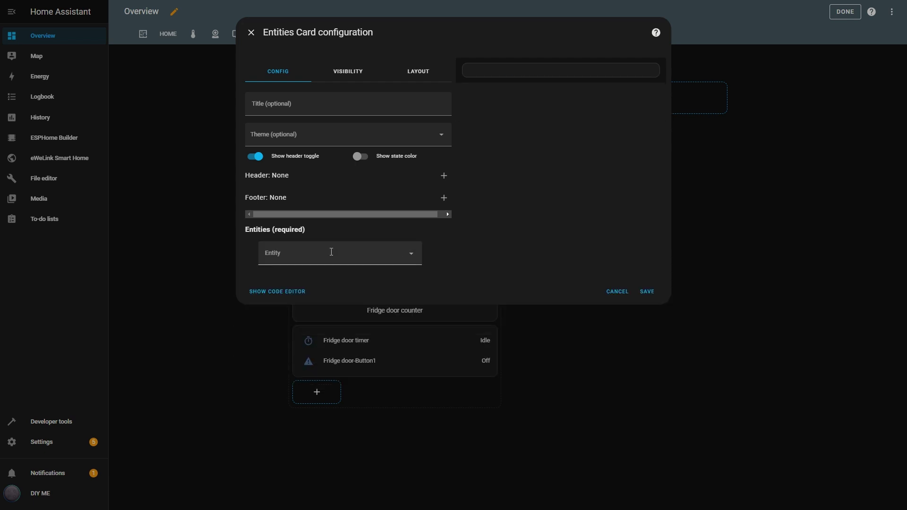
left_click(323, 252)
type("wak")
left_click(302, 285)
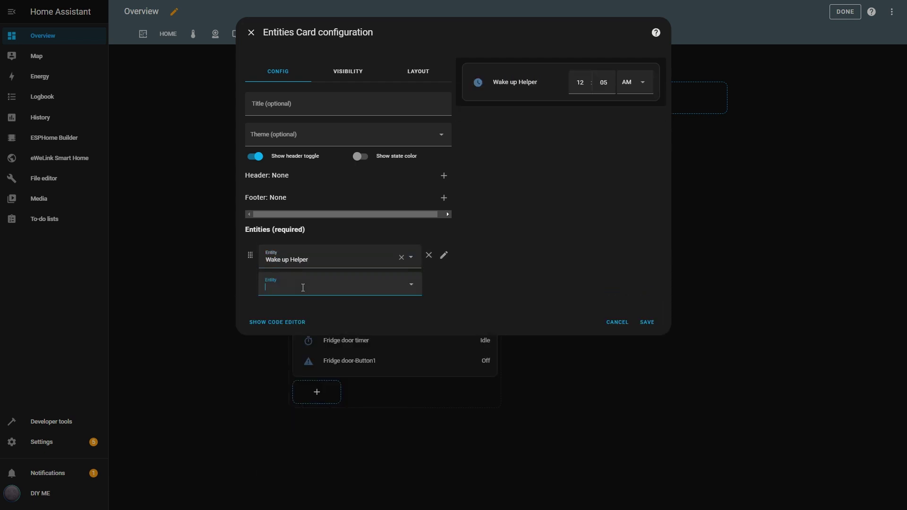
left_click(647, 322)
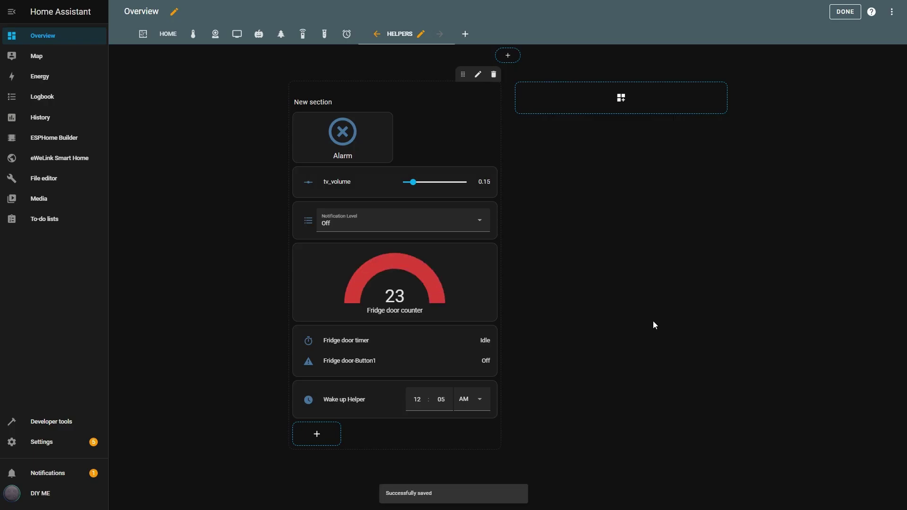
left_click(845, 12)
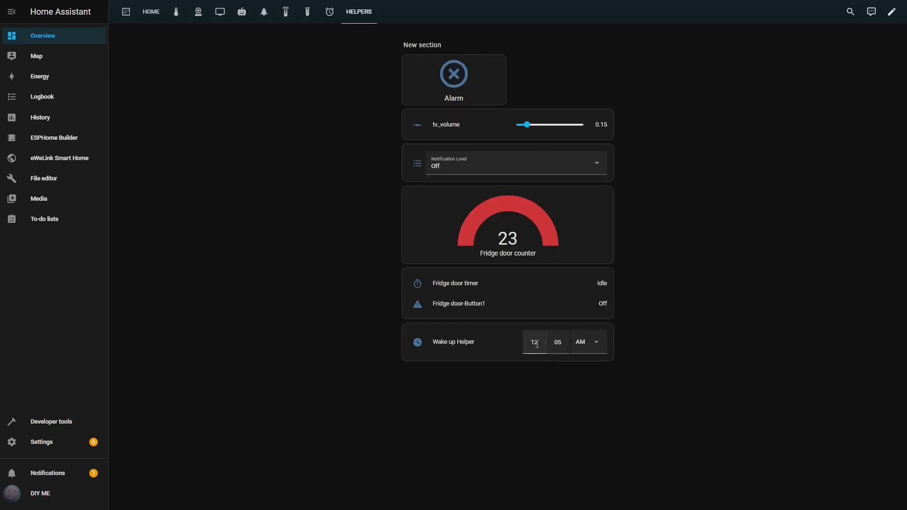
type("6")
key("Tab")
Enter 12 as the wake minutes and start a new empty automation
type("12")
left_click(47, 443)
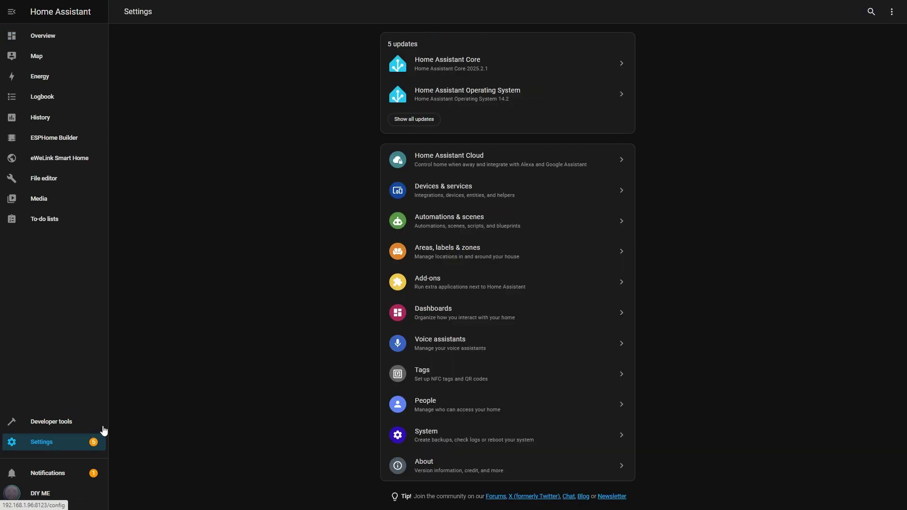
left_click(450, 223)
left_click(851, 491)
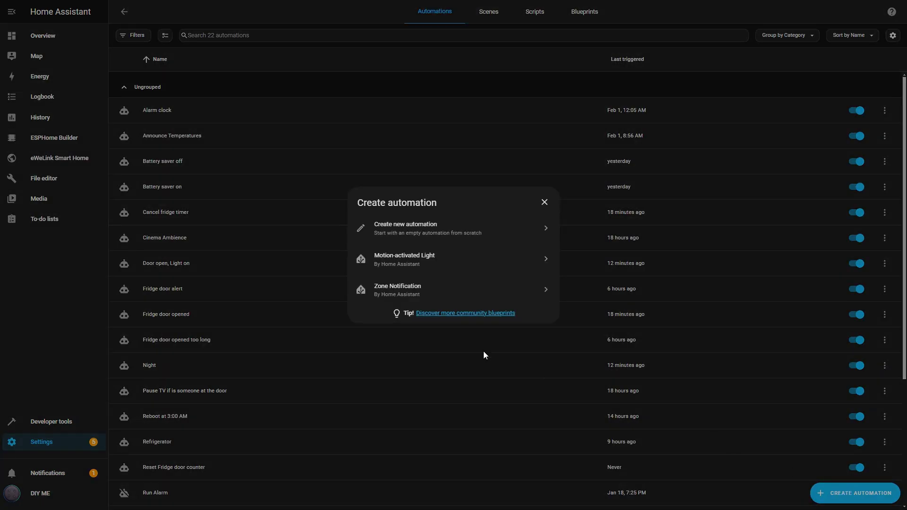
left_click(405, 229)
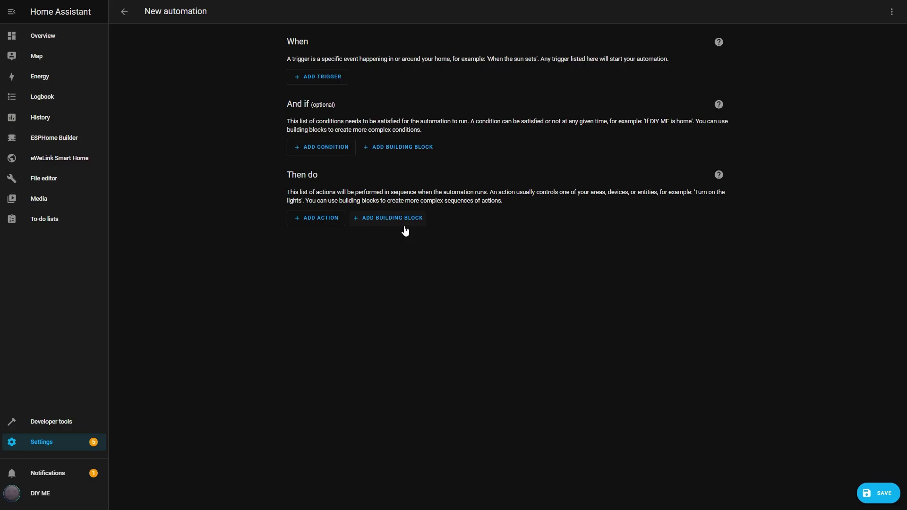
Add a Time trigger that fires at the time stored in Wake up Helper
left_click(323, 77)
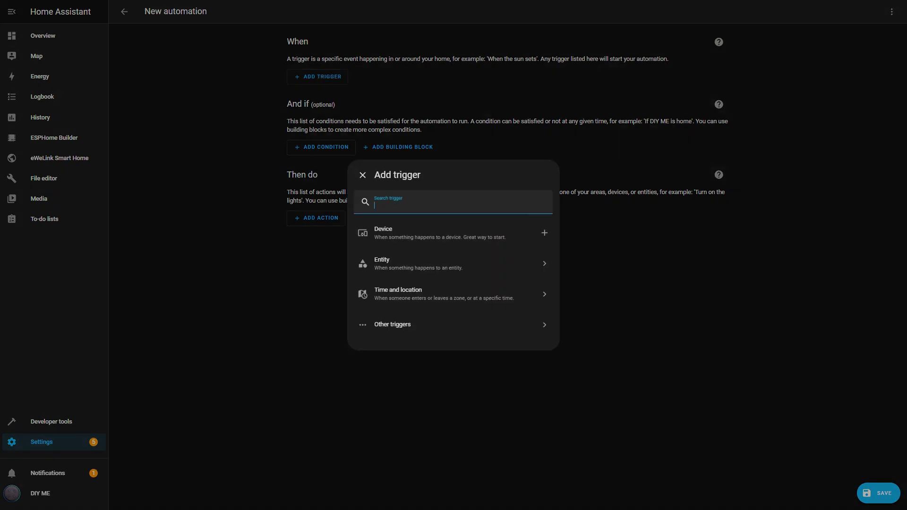
left_click(390, 295)
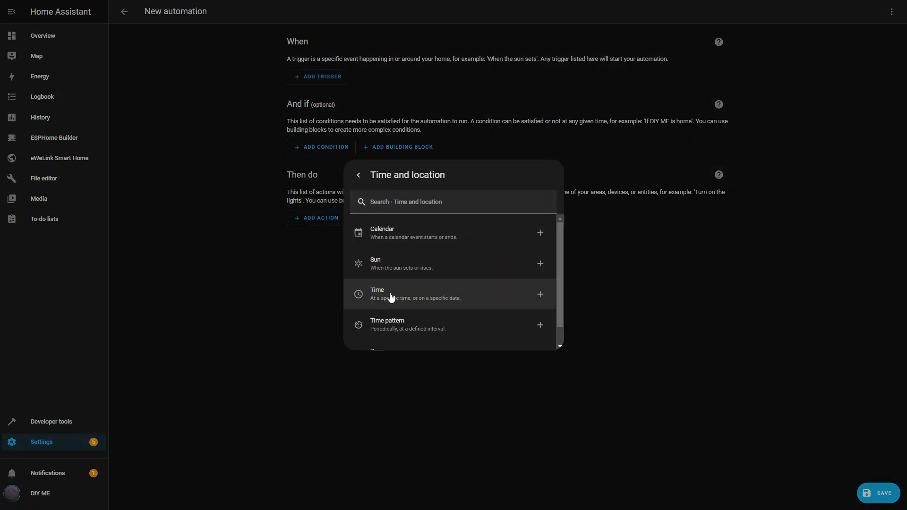
left_click(390, 294)
left_click(305, 121)
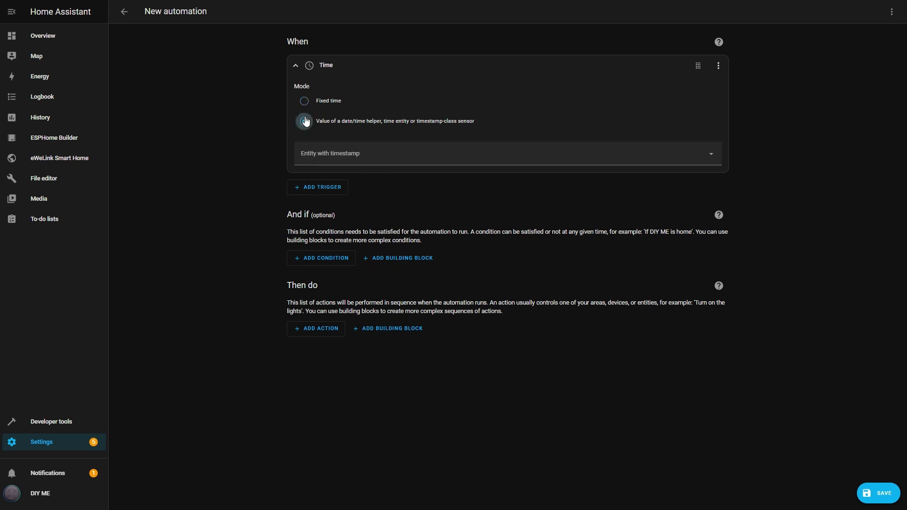
left_click(371, 155)
type("wak")
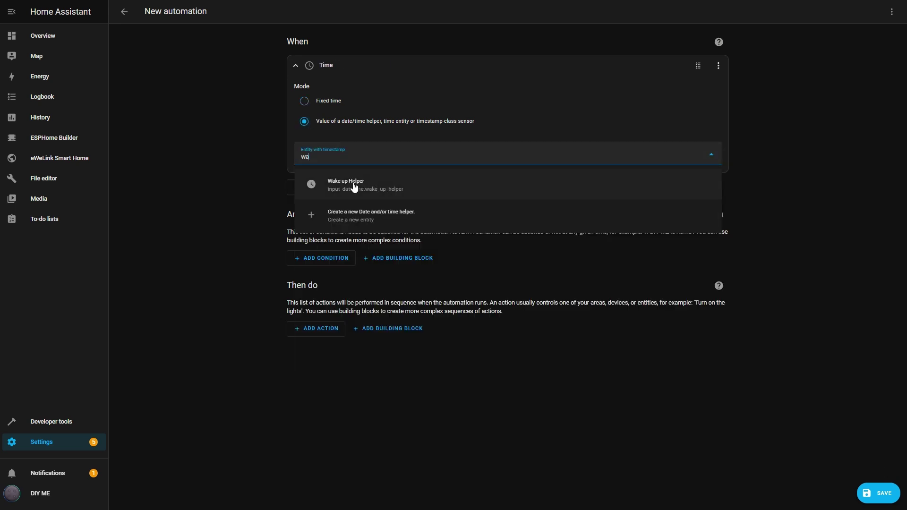
left_click(353, 182)
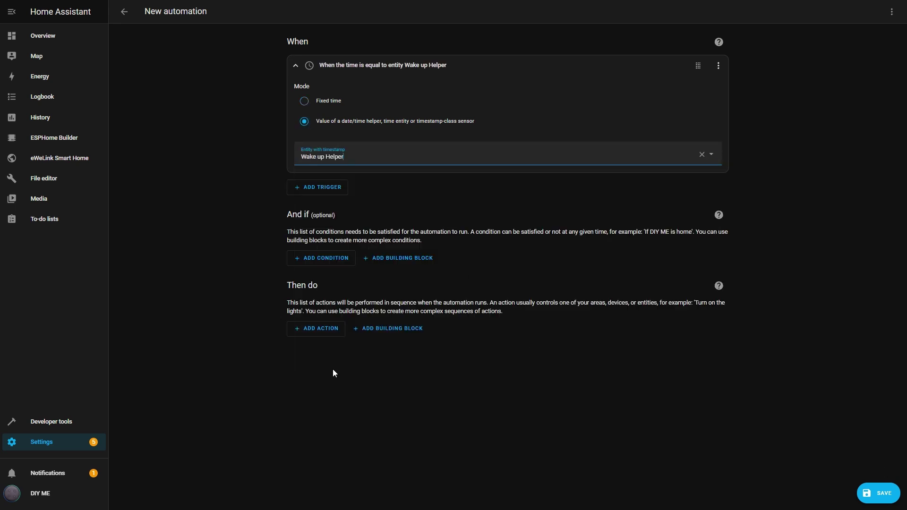
Announce "it's time to wake up!" on Jarvis Assist satellite and save as 'Wake up time'
left_click(316, 328)
type("ann")
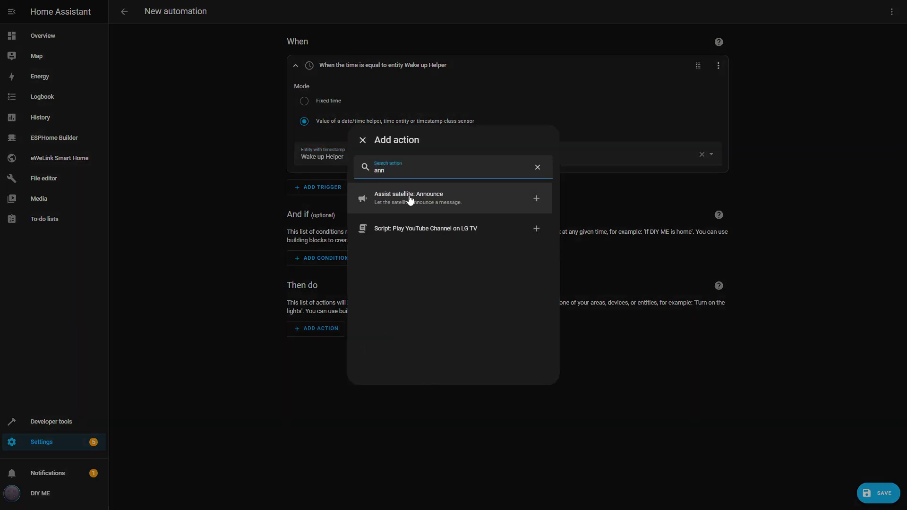
left_click(409, 200)
left_click(662, 372)
left_click(588, 397)
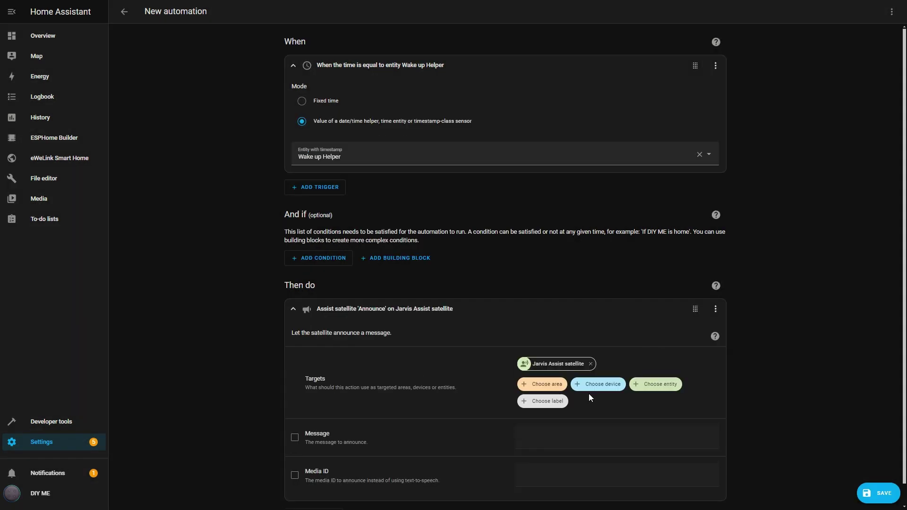
scroll(469, 343, "down", 1)
left_click(553, 417)
type("it's time to wake up")
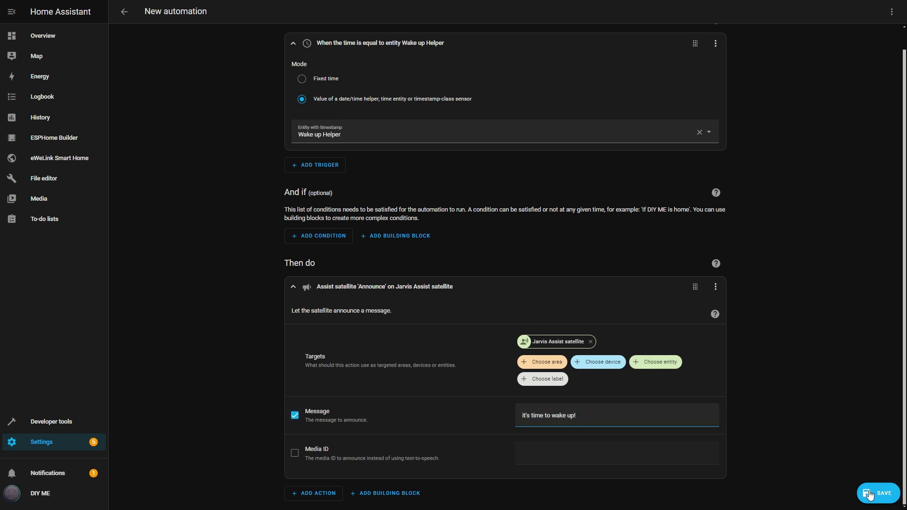
type("!")
left_click(877, 493)
type("Wake up time")
left_click(514, 307)
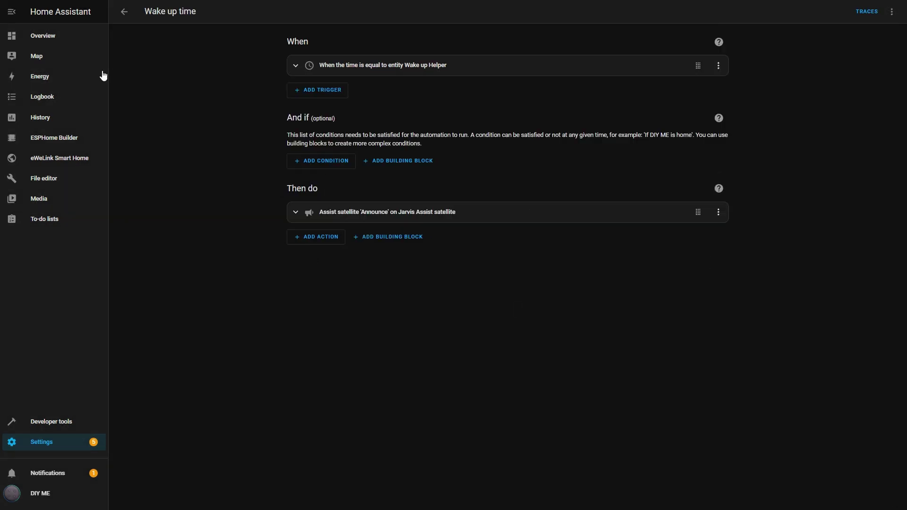
On the HELPERS view, enter hour 4, minutes 53 and PM for Wake up Helper
left_click(59, 35)
left_click(355, 13)
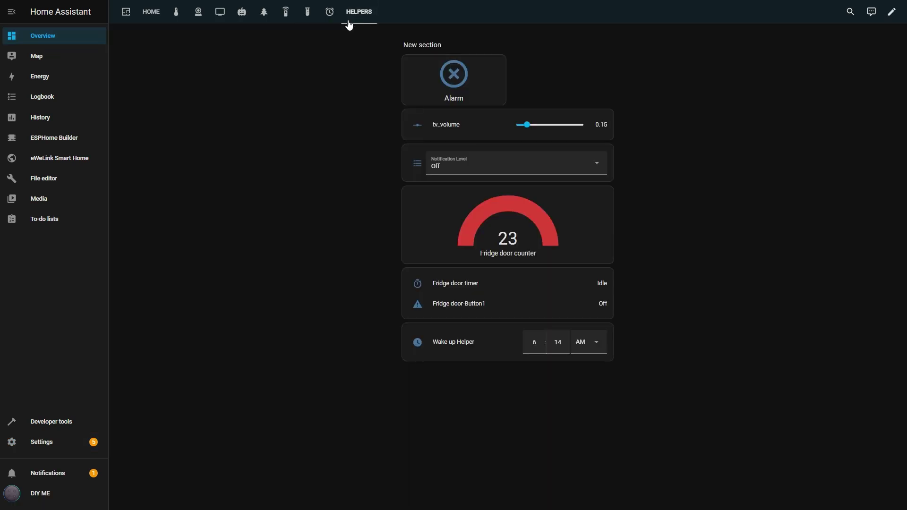
double_click(535, 342)
type("4")
key("Tab")
type("53")
left_click(598, 351)
left_click(590, 385)
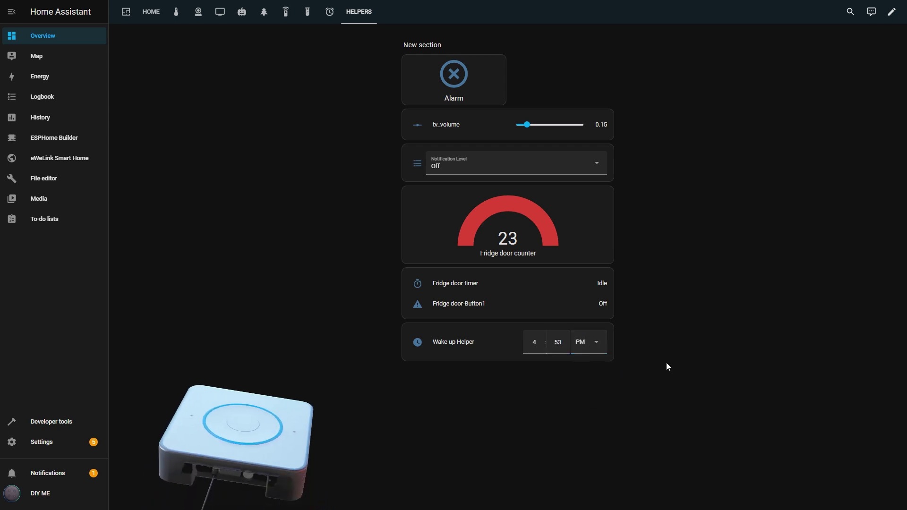